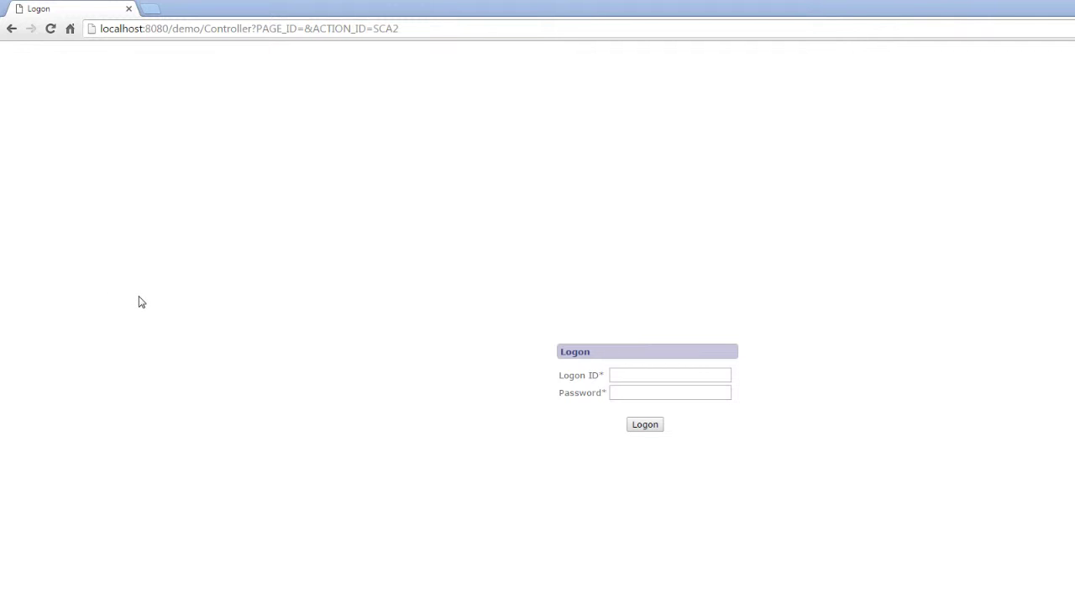
- Log on to the Demo app with the administrator's logon ID and password
{"action": "left_click", "coordinate": [623, 374]}
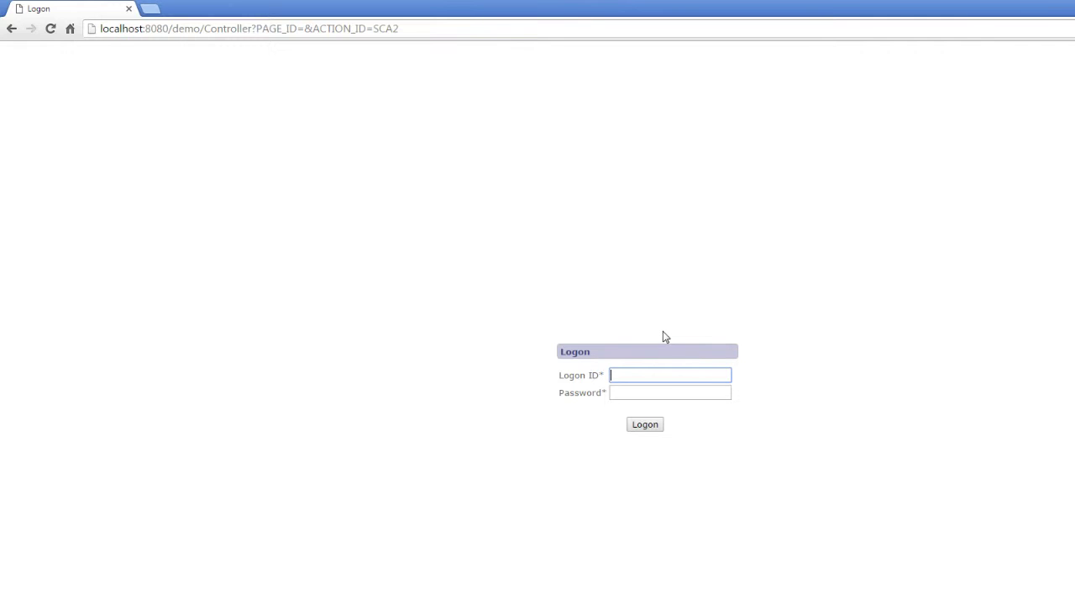
{"action": "type", "text": "admin"}
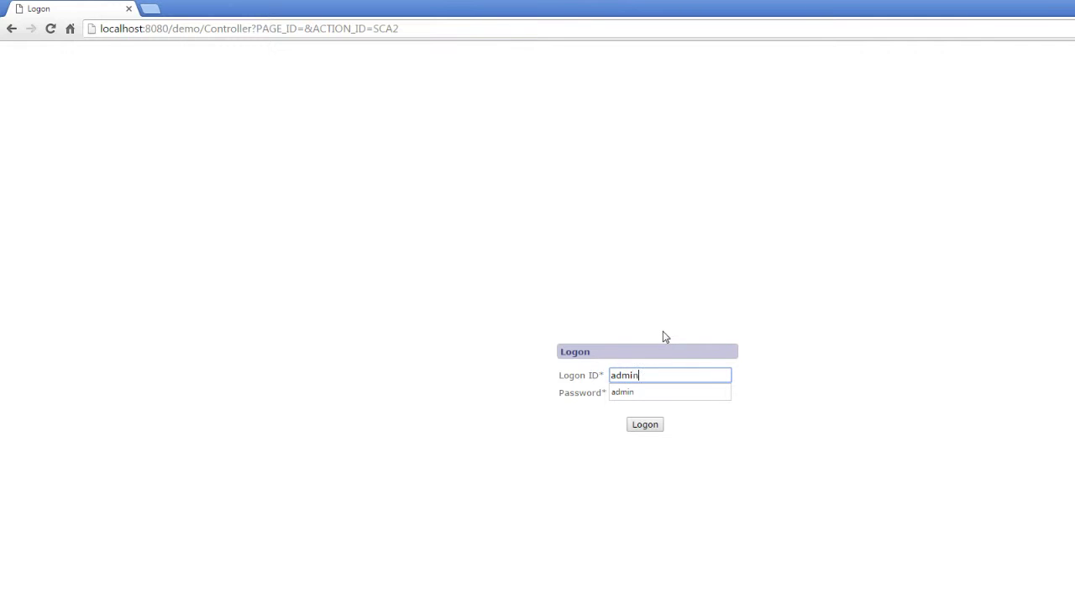
{"action": "key", "text": "Tab"}
{"action": "type", "text": "admin123"}
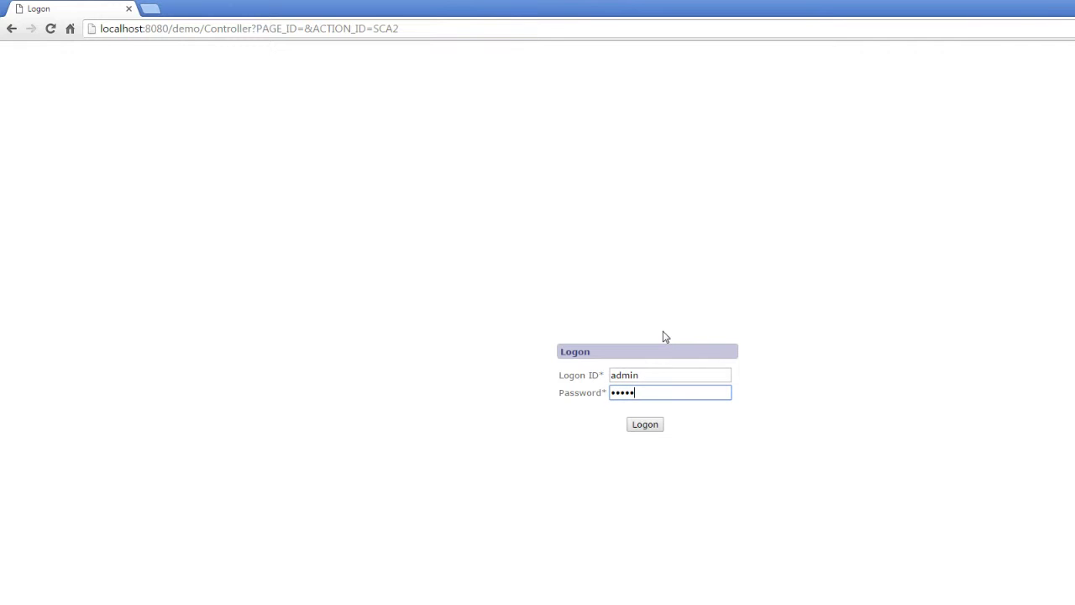
{"action": "key", "text": "Return"}
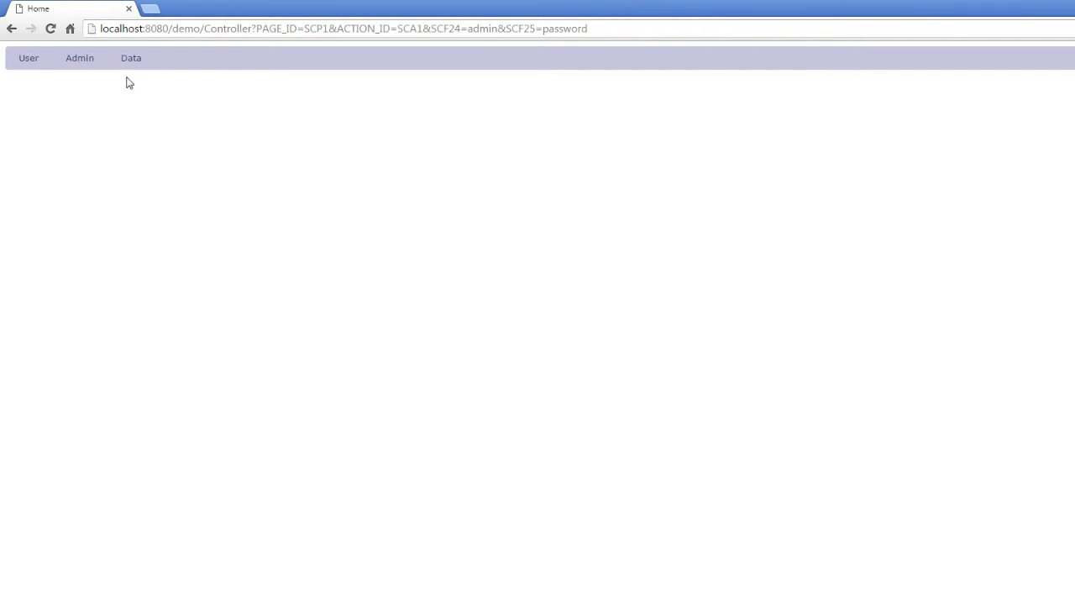
- Visit the Change Password page, then open the Admin > Users list
{"action": "mouse_move", "coordinate": [29, 61]}
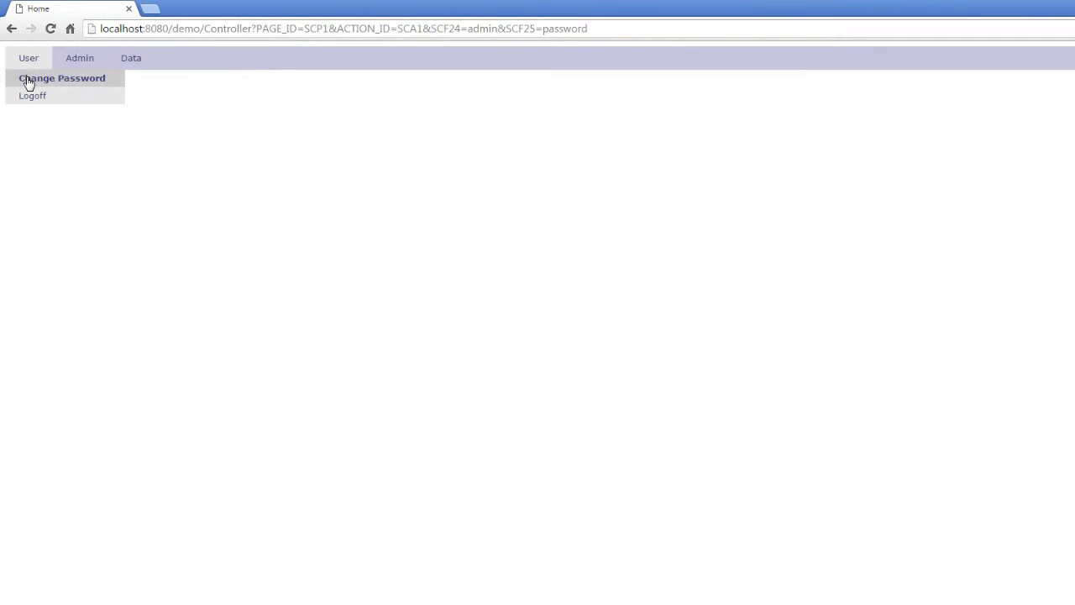
{"action": "left_click", "coordinate": [28, 81]}
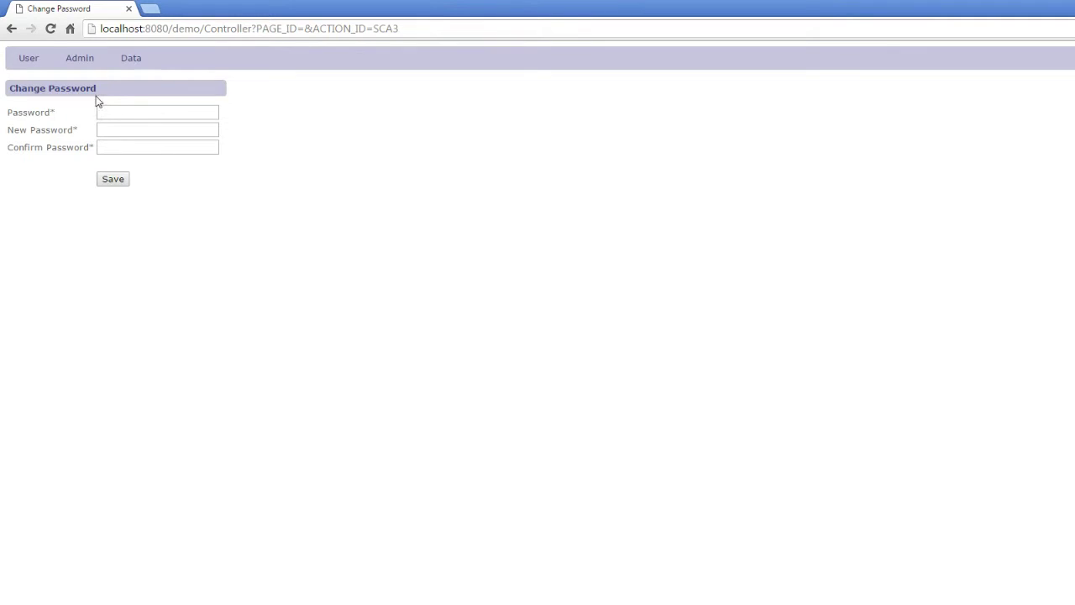
{"action": "mouse_move", "coordinate": [29, 62]}
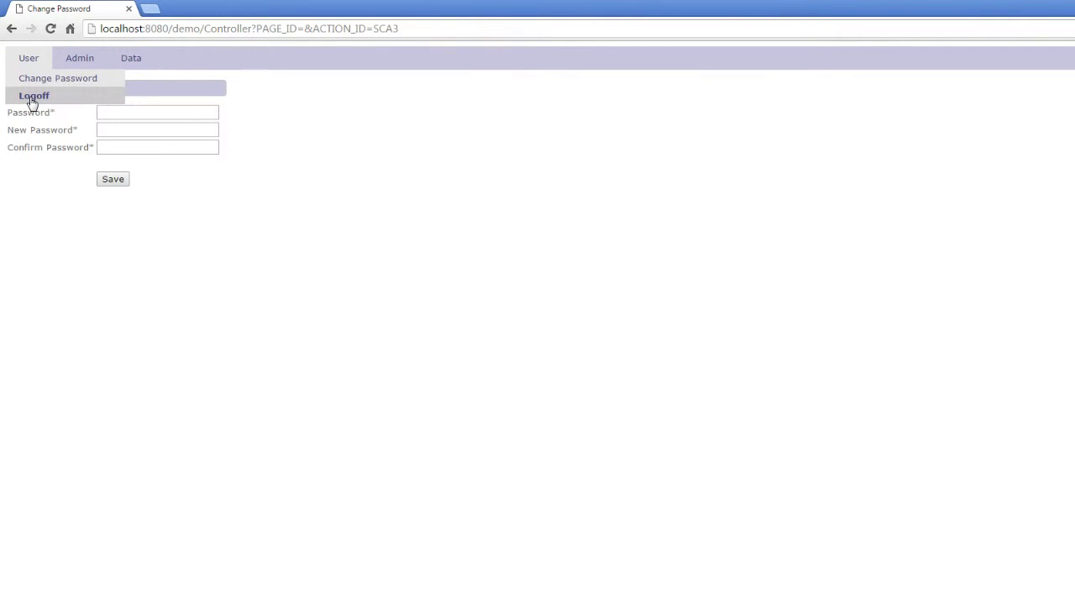
{"action": "mouse_move", "coordinate": [79, 55]}
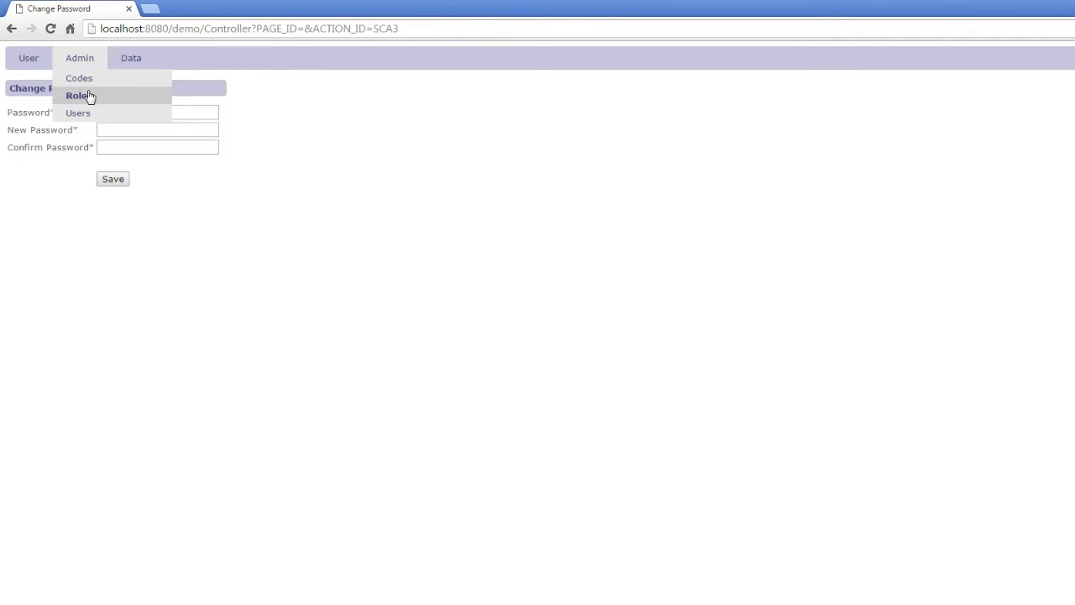
{"action": "left_click", "coordinate": [88, 112]}
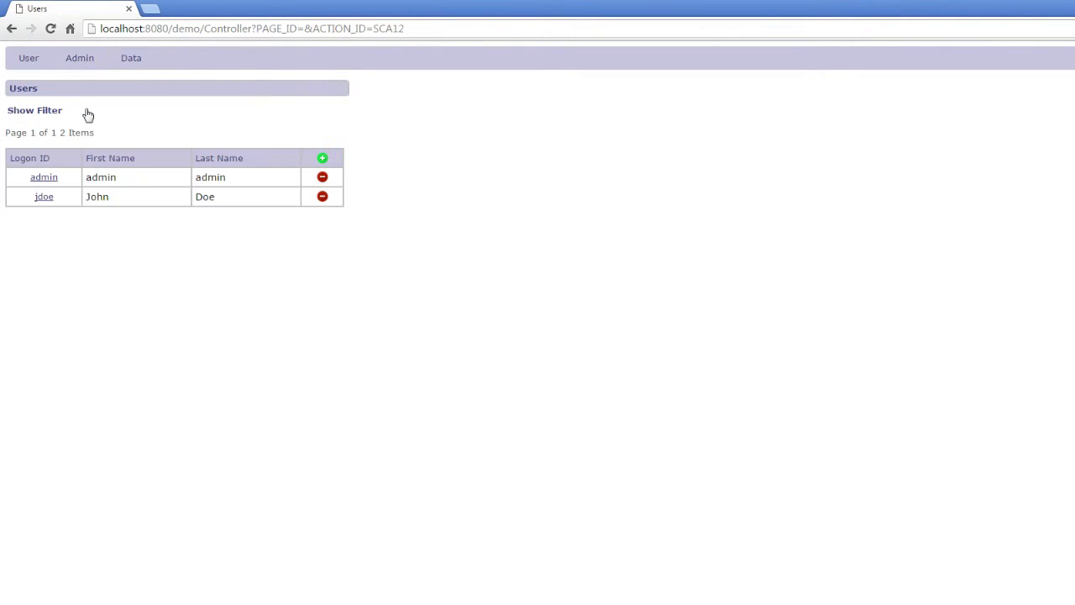
- Show the users filter, inspect the second user's roles without saving, then open Admin > Roles
{"action": "left_click", "coordinate": [53, 111]}
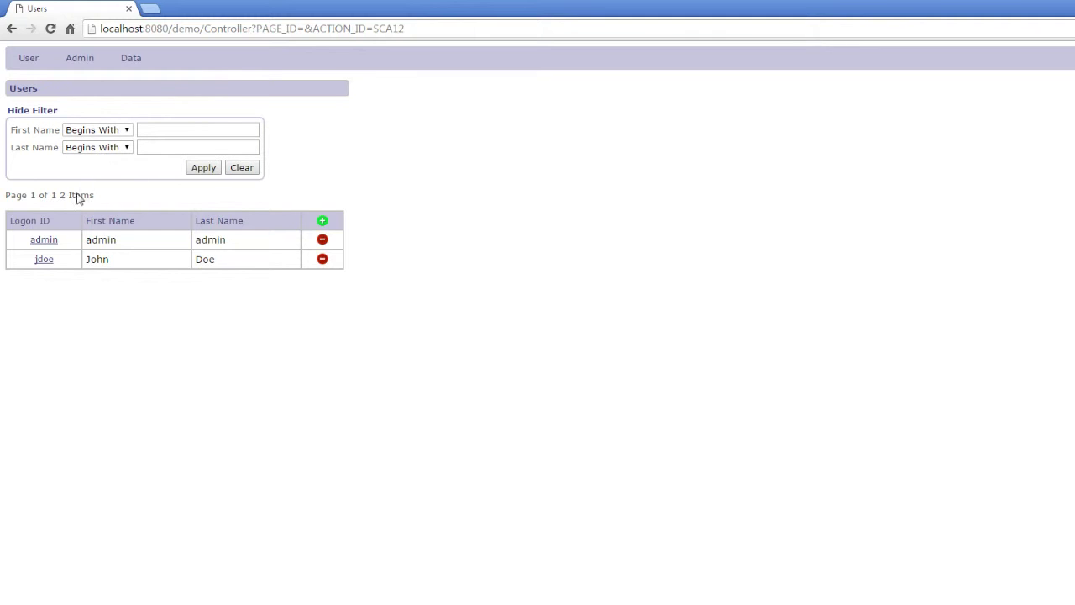
{"action": "left_click", "coordinate": [44, 259]}
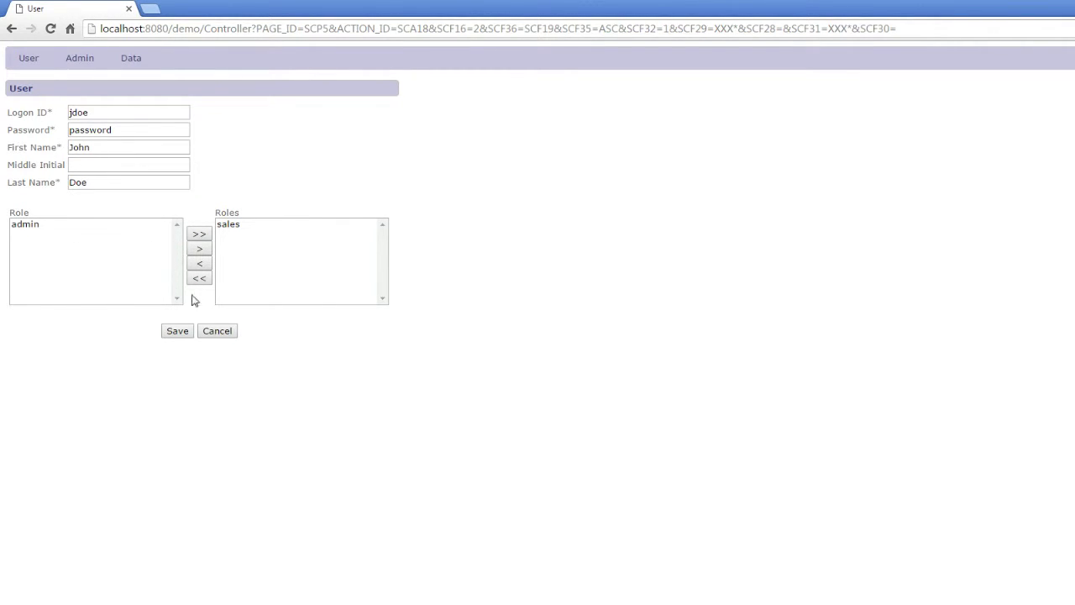
{"action": "left_click", "coordinate": [217, 331]}
{"action": "mouse_move", "coordinate": [104, 64]}
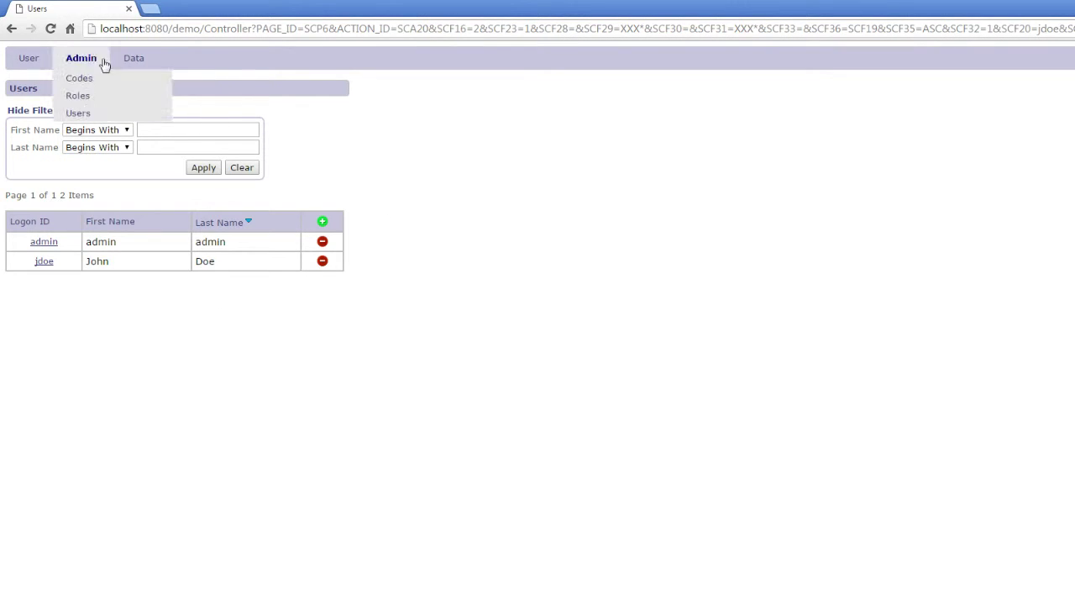
{"action": "left_click", "coordinate": [87, 97]}
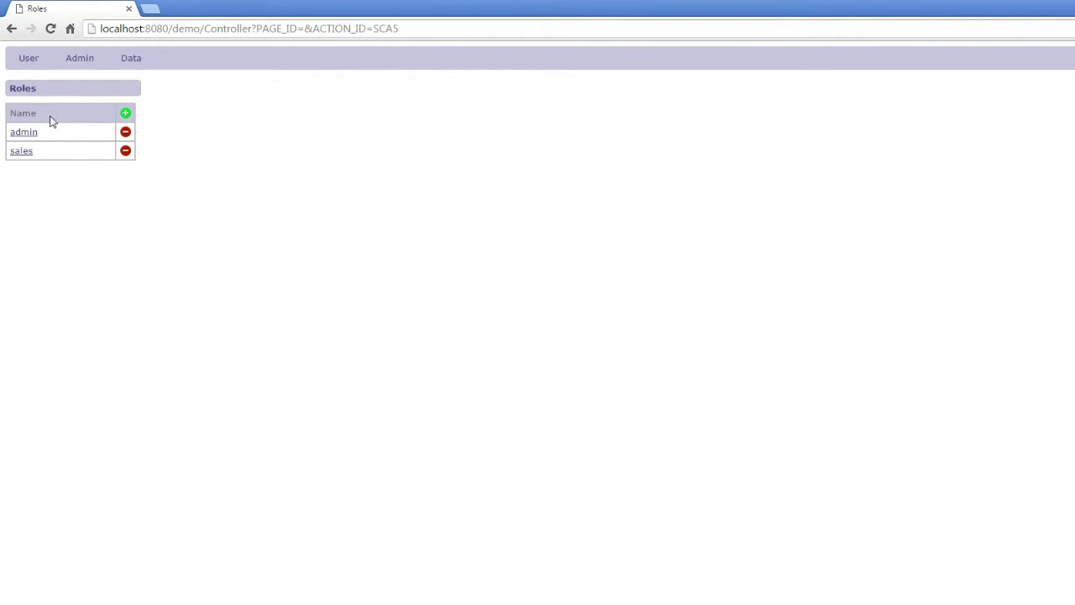
- Open the sales role and select Manage Codes, Manage Roles and Manage Users in its task lists
{"action": "left_click", "coordinate": [21, 151]}
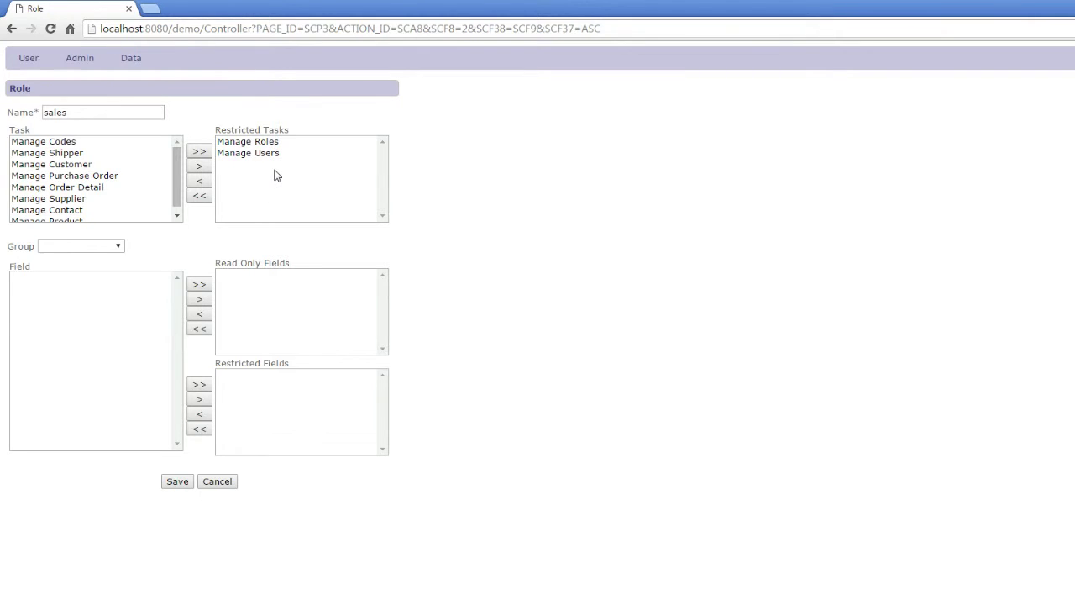
{"action": "left_click", "coordinate": [95, 145]}
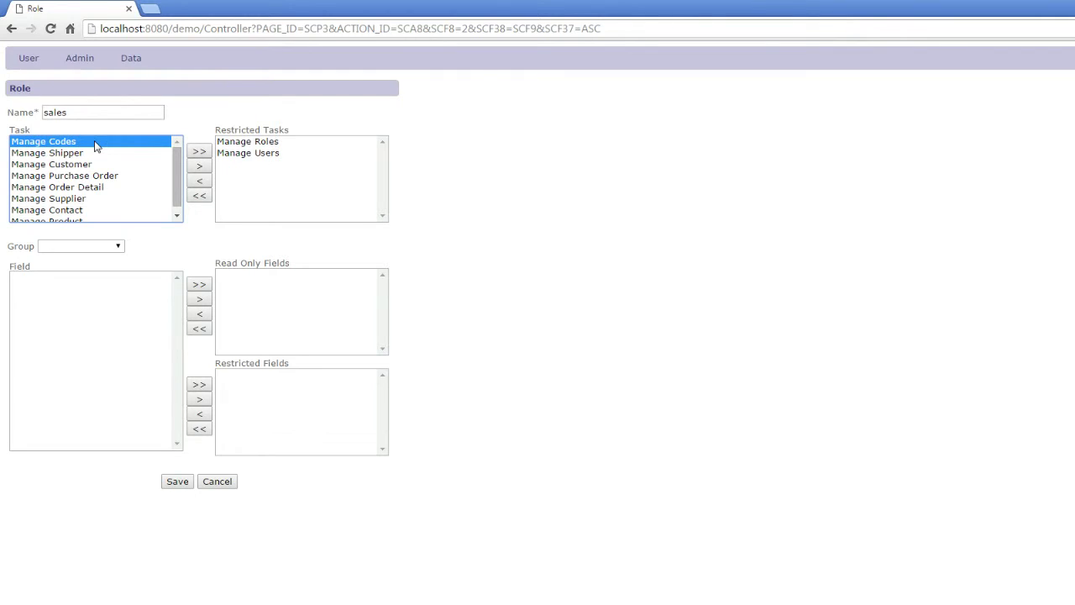
{"action": "left_click", "coordinate": [221, 142]}
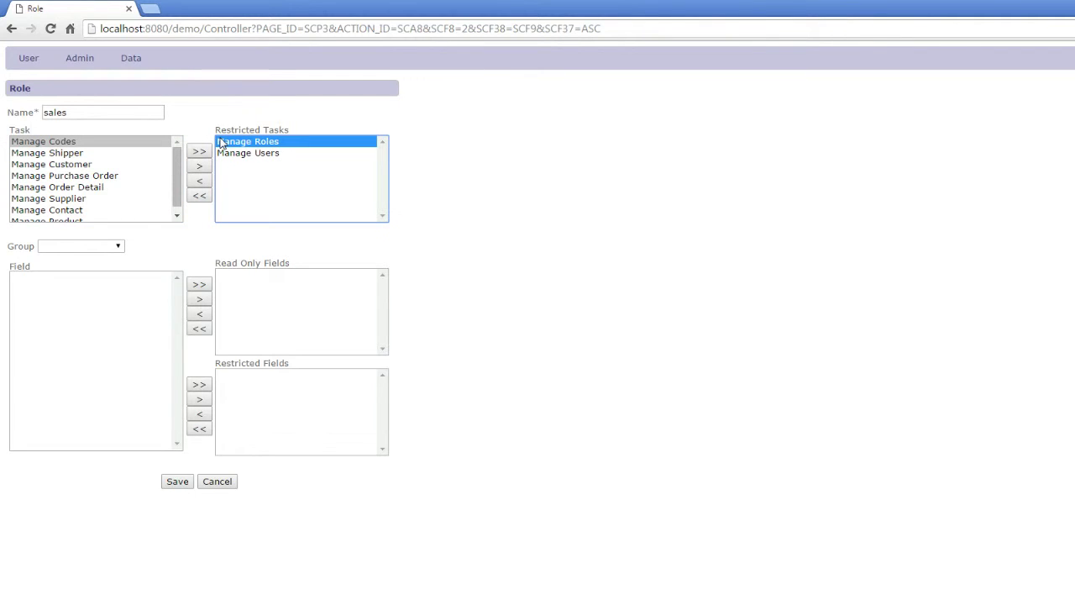
{"action": "left_click", "coordinate": [230, 153], "text": "shift"}
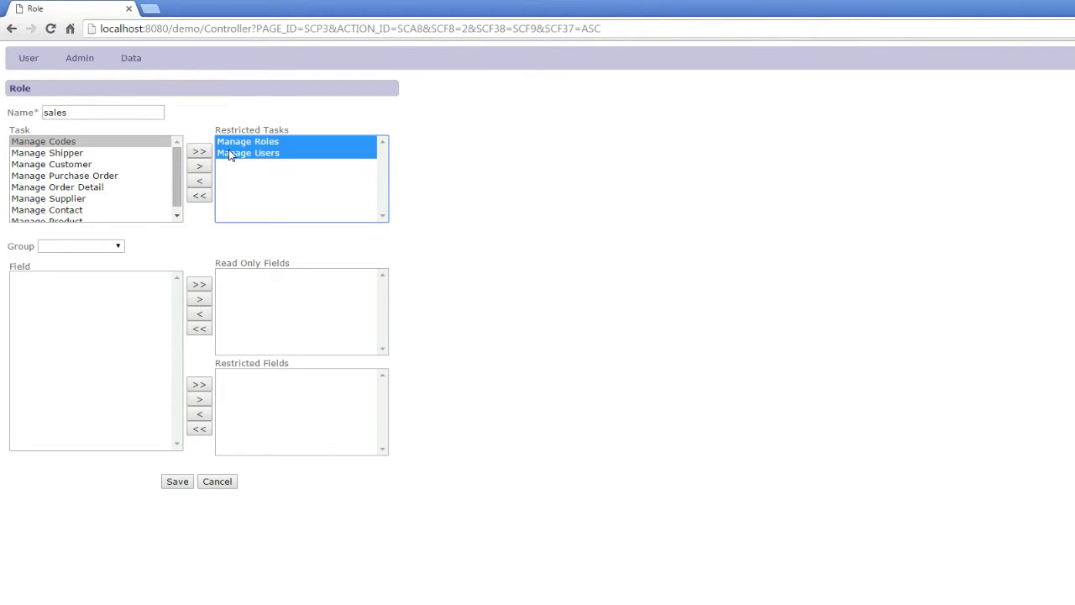
- Browse available tasks, select Manage Order Detail and Manage Codes, leave only Manage Users restricted, and open the Group dropdown
{"action": "left_click", "coordinate": [93, 156]}
{"action": "left_click", "coordinate": [93, 165]}
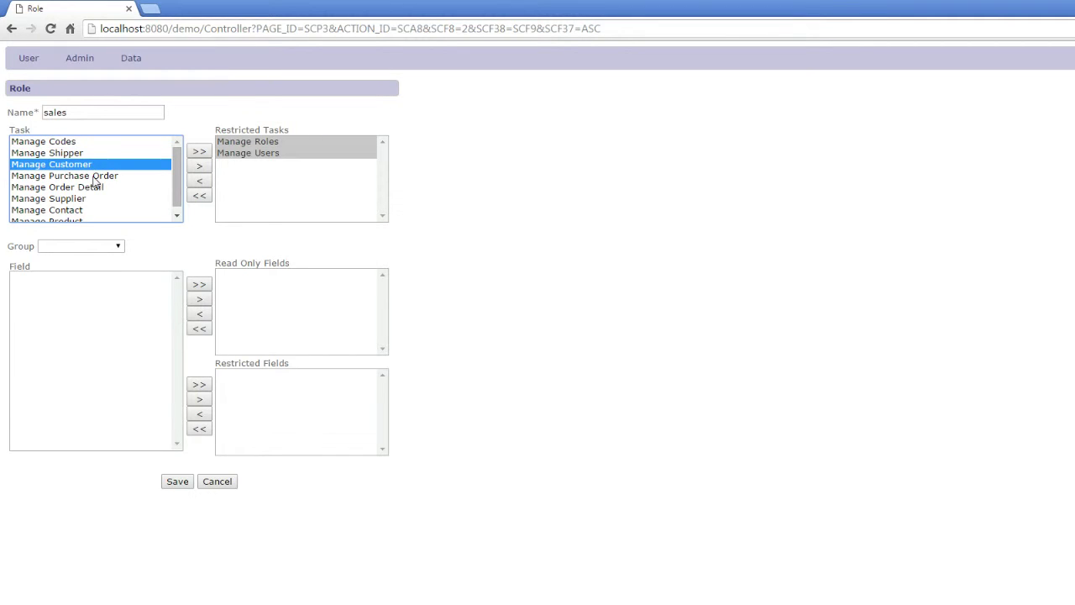
{"action": "left_click", "coordinate": [94, 177]}
{"action": "left_click", "coordinate": [96, 187]}
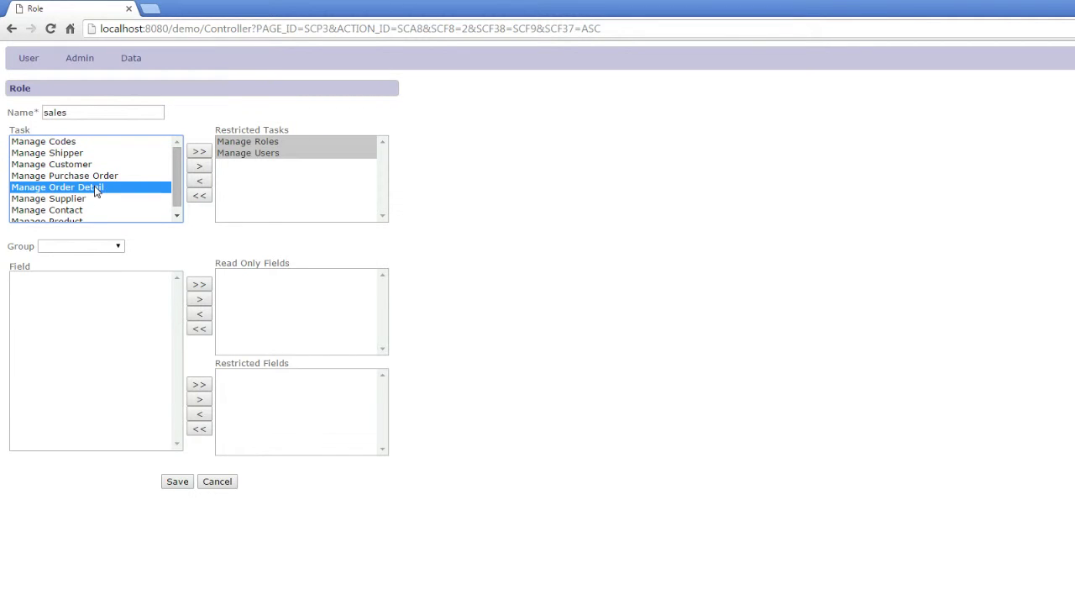
{"action": "left_click", "coordinate": [90, 142]}
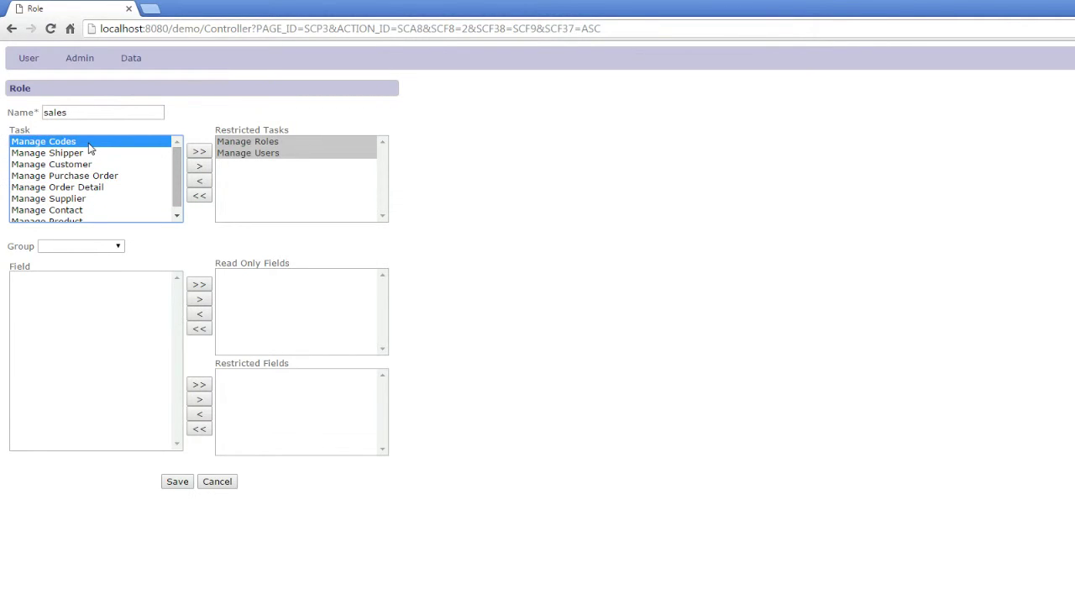
{"action": "left_click", "coordinate": [234, 157]}
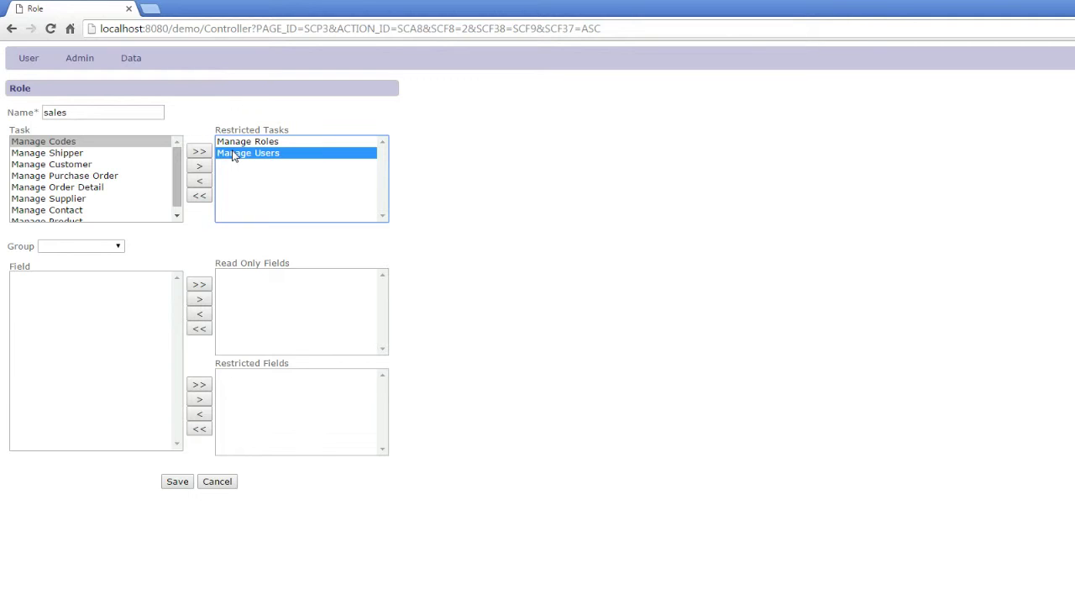
{"action": "left_click", "coordinate": [123, 248]}
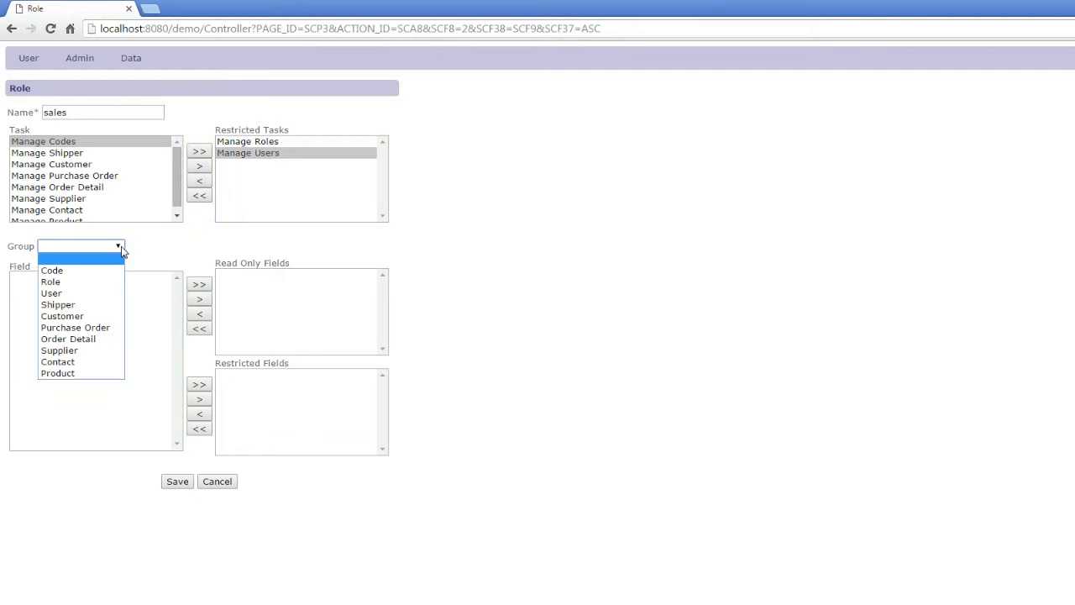
- Review field groups: Shipper read-only under Purchase Order, Discount read-only and Shipping restricted under Order Detail
{"action": "left_click", "coordinate": [94, 330]}
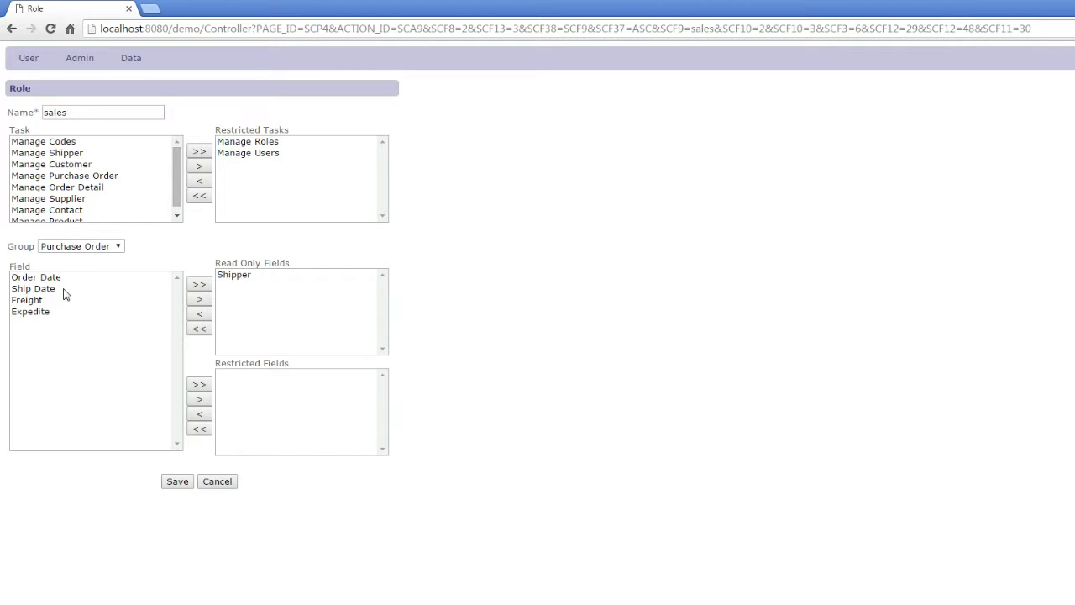
{"action": "left_click", "coordinate": [251, 276]}
{"action": "left_click", "coordinate": [101, 247]}
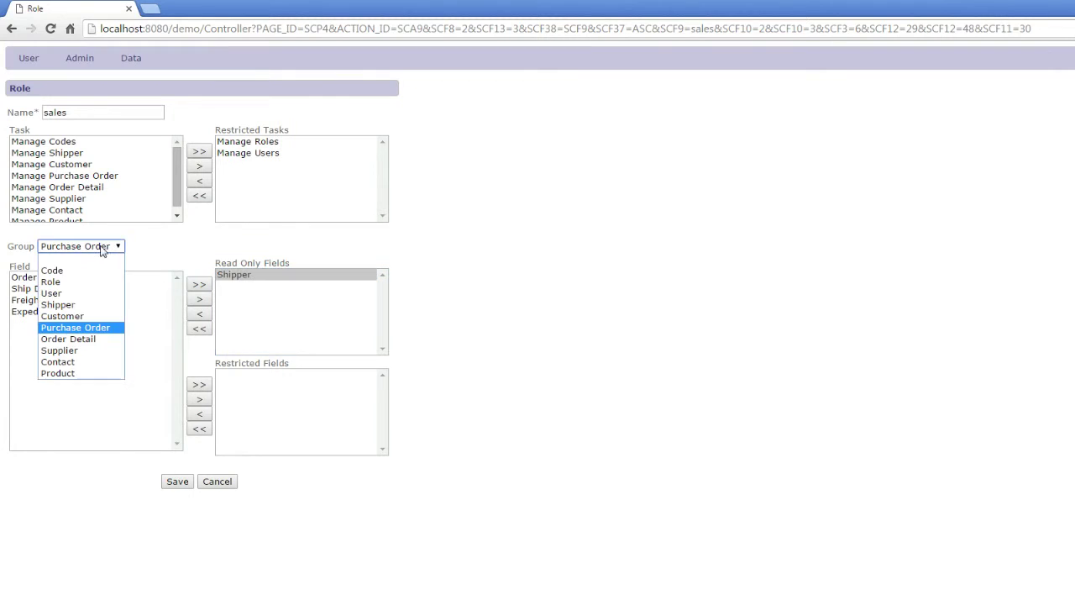
{"action": "left_click", "coordinate": [99, 339]}
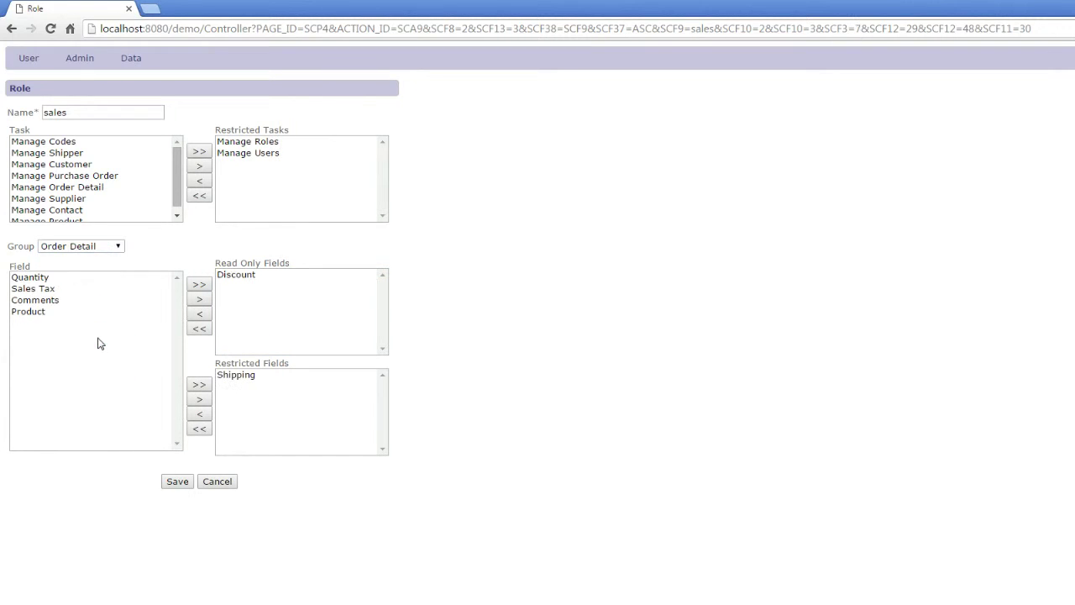
{"action": "left_click", "coordinate": [238, 277]}
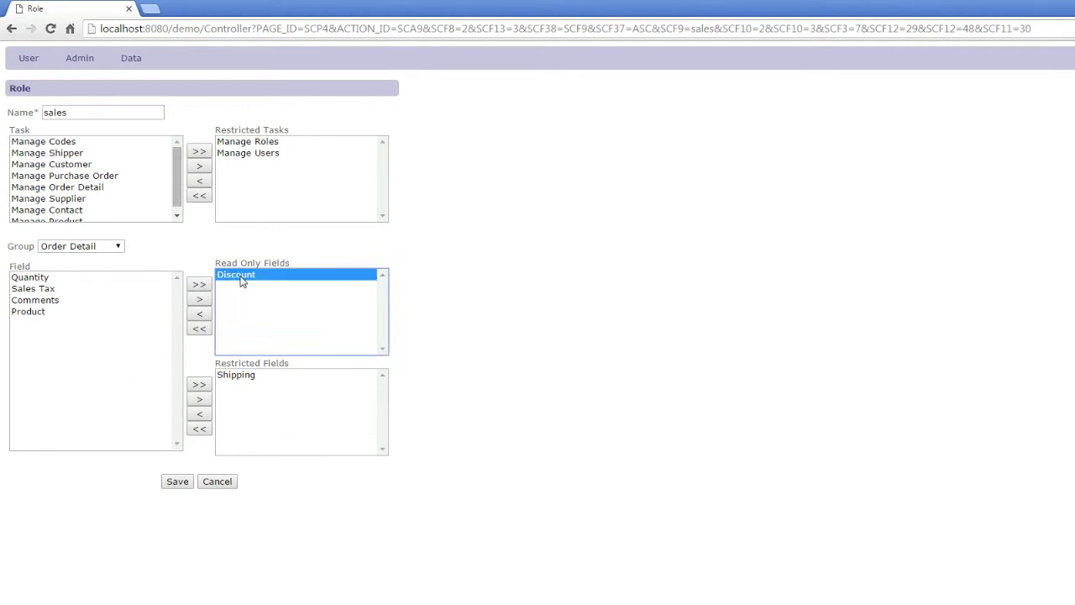
{"action": "left_click", "coordinate": [236, 377]}
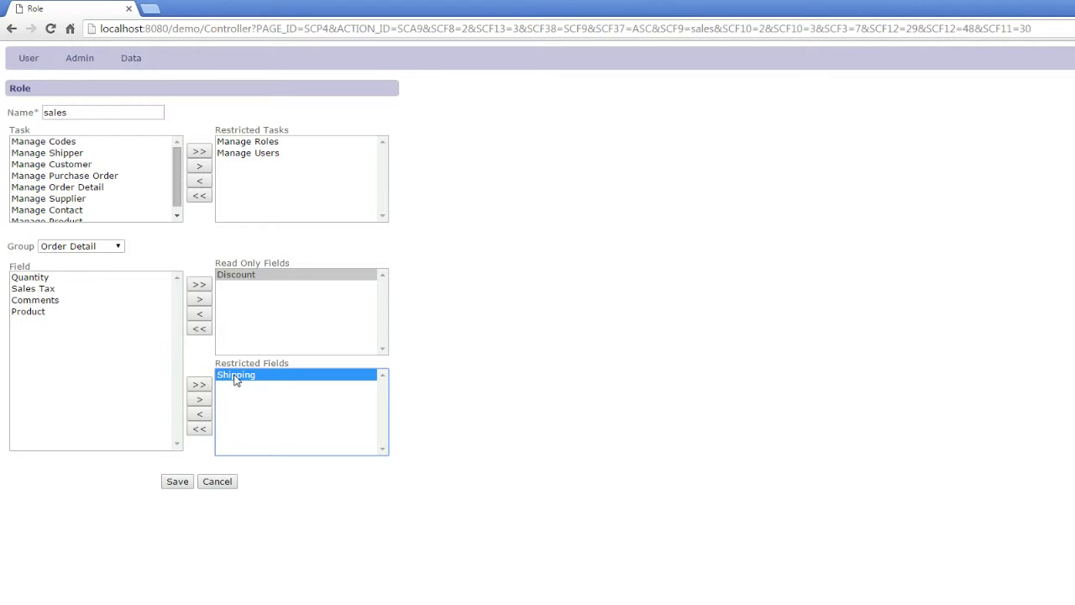
- Close the sales role without saving and switch to Eclipse
{"action": "left_click", "coordinate": [217, 484]}
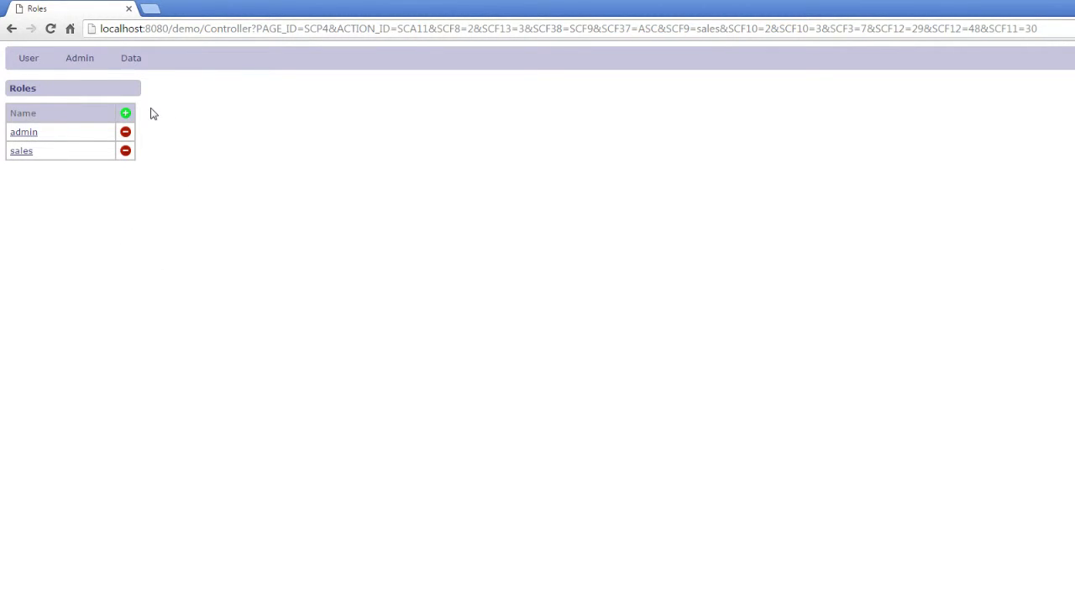
{"action": "mouse_move", "coordinate": [103, 69]}
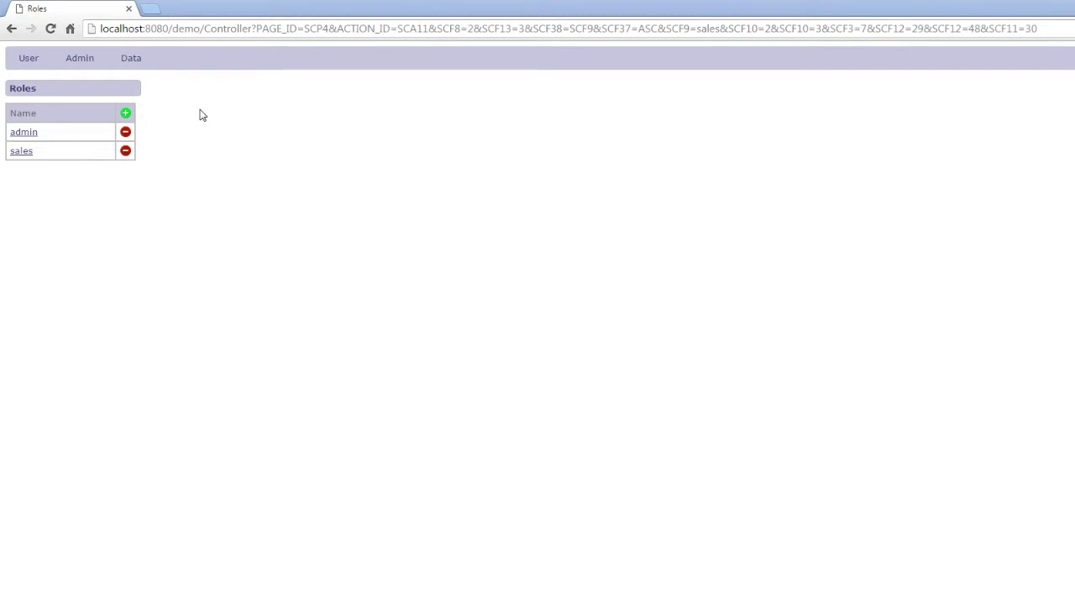
{"action": "key", "text": "alt+Tab"}
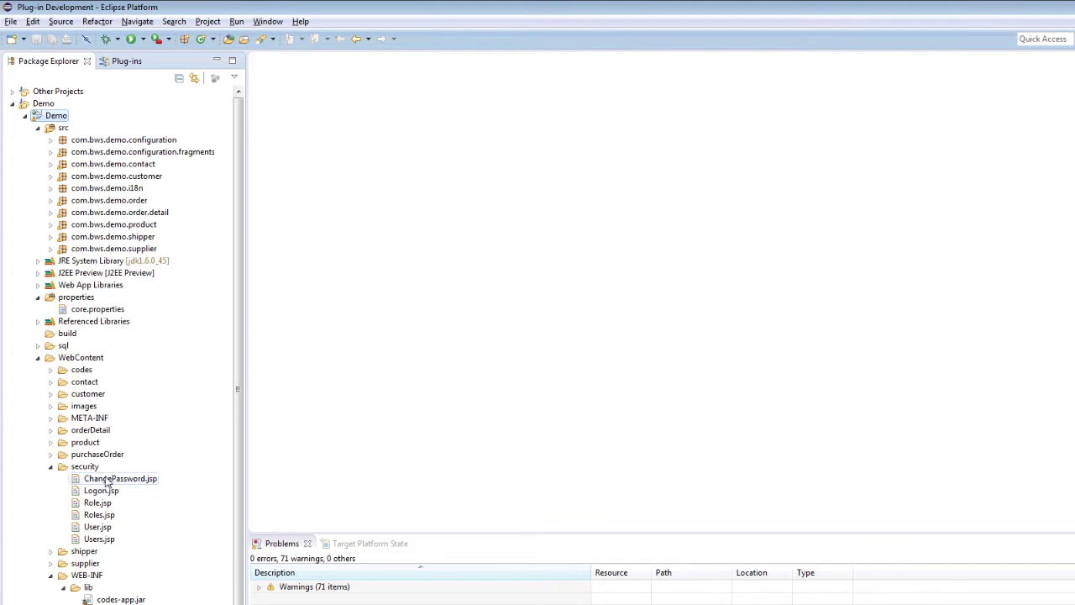
{"action": "left_click", "coordinate": [39, 345]}
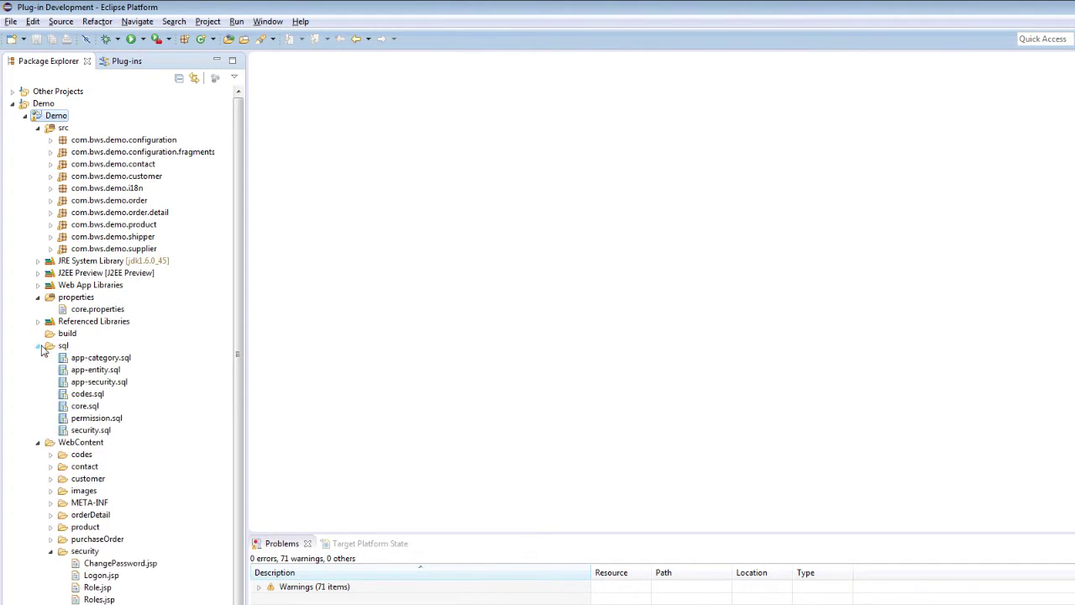
{"action": "left_click", "coordinate": [77, 407]}
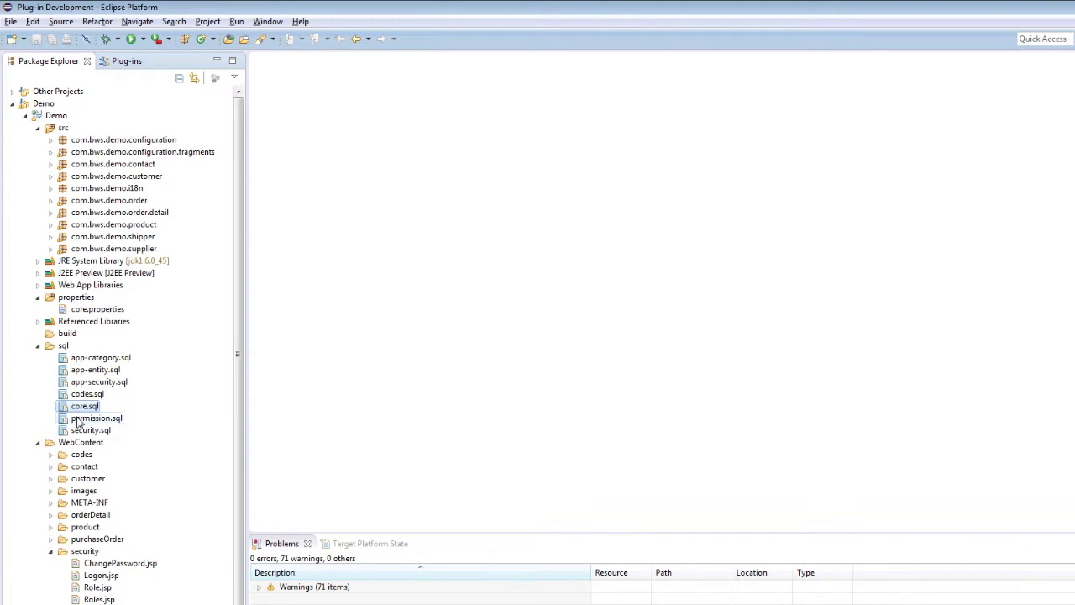
{"action": "left_click", "coordinate": [81, 431]}
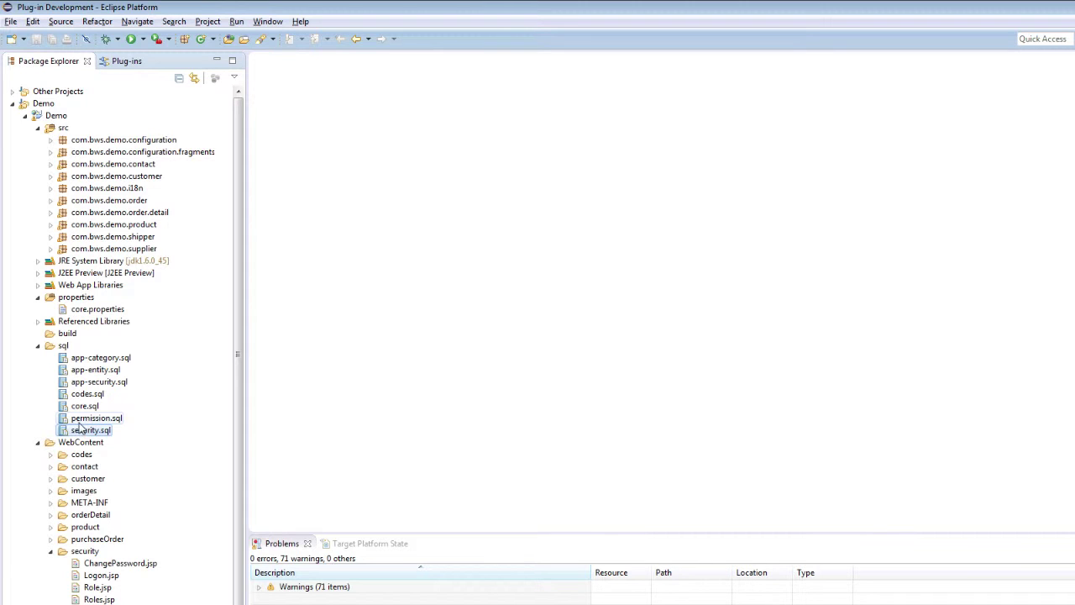
{"action": "left_click", "coordinate": [79, 421]}
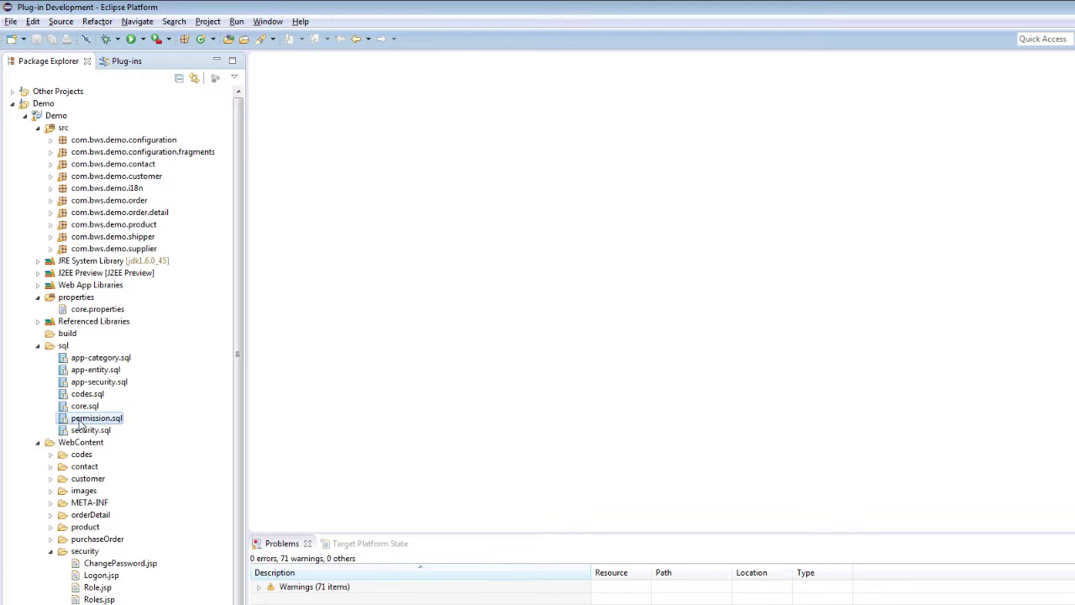
{"action": "left_click", "coordinate": [38, 346]}
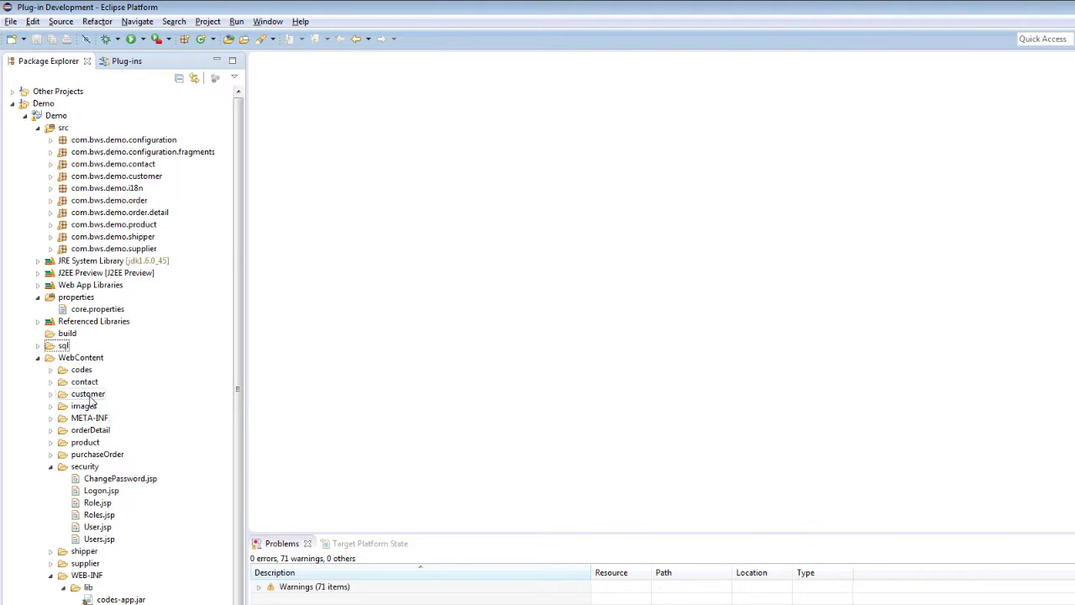
{"action": "double_click", "coordinate": [97, 538]}
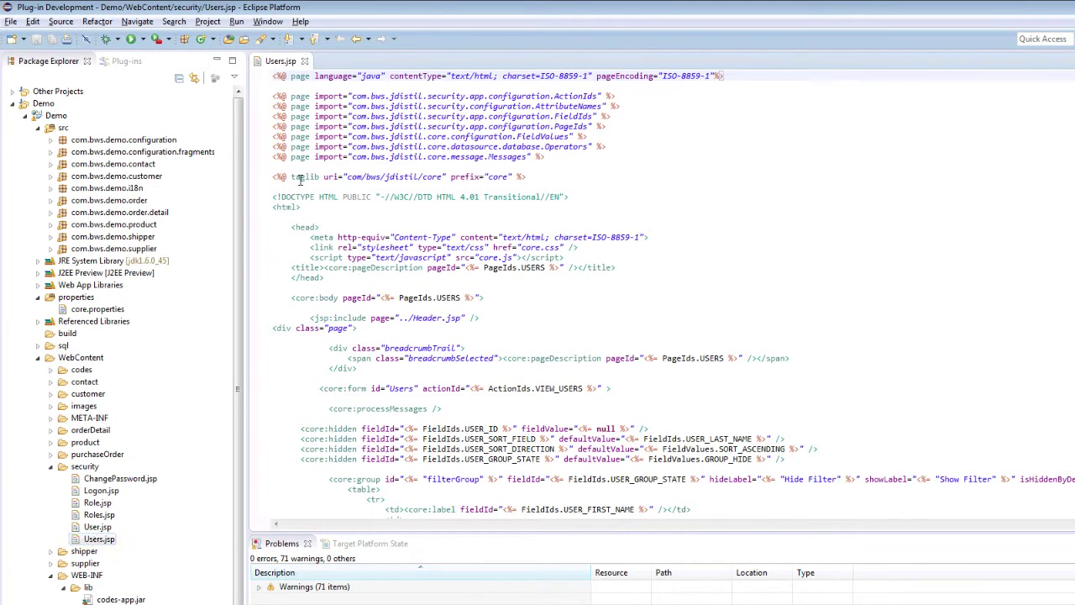
{"action": "left_click", "coordinate": [305, 62]}
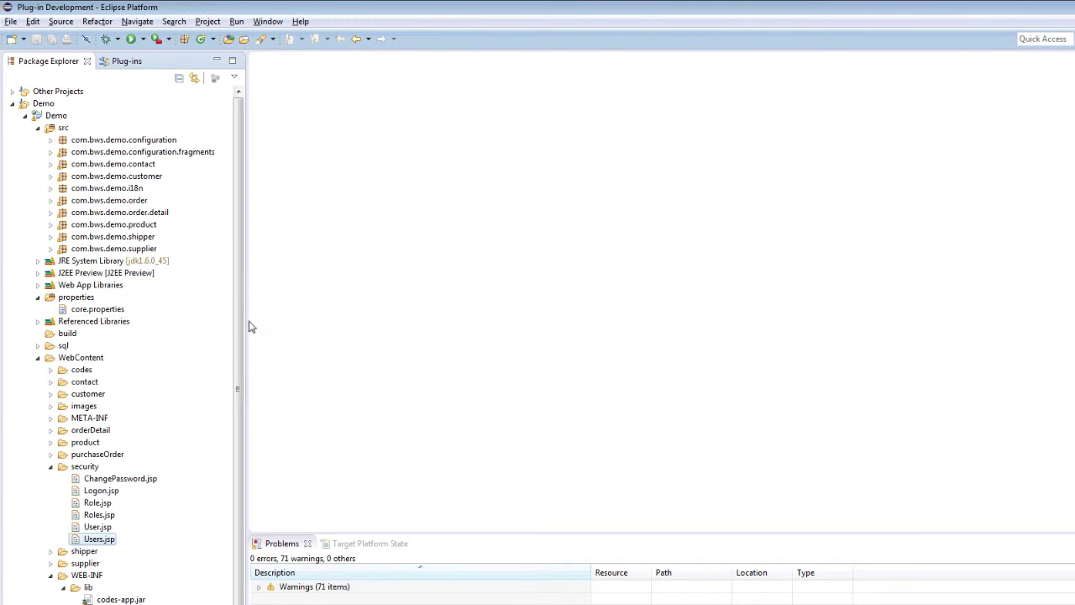
{"action": "left_click", "coordinate": [99, 526]}
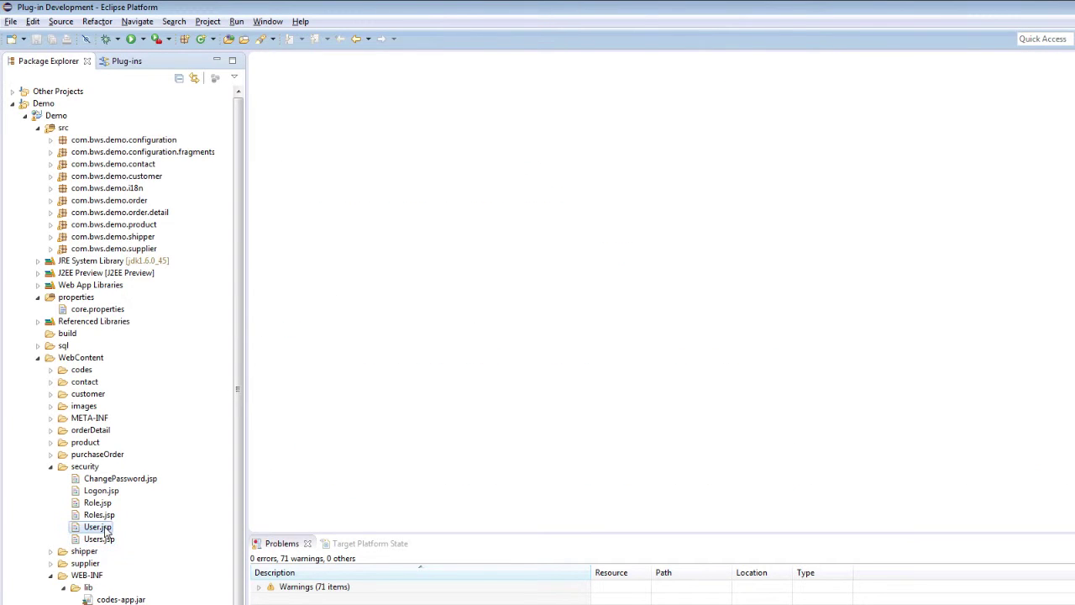
{"action": "left_click", "coordinate": [103, 515]}
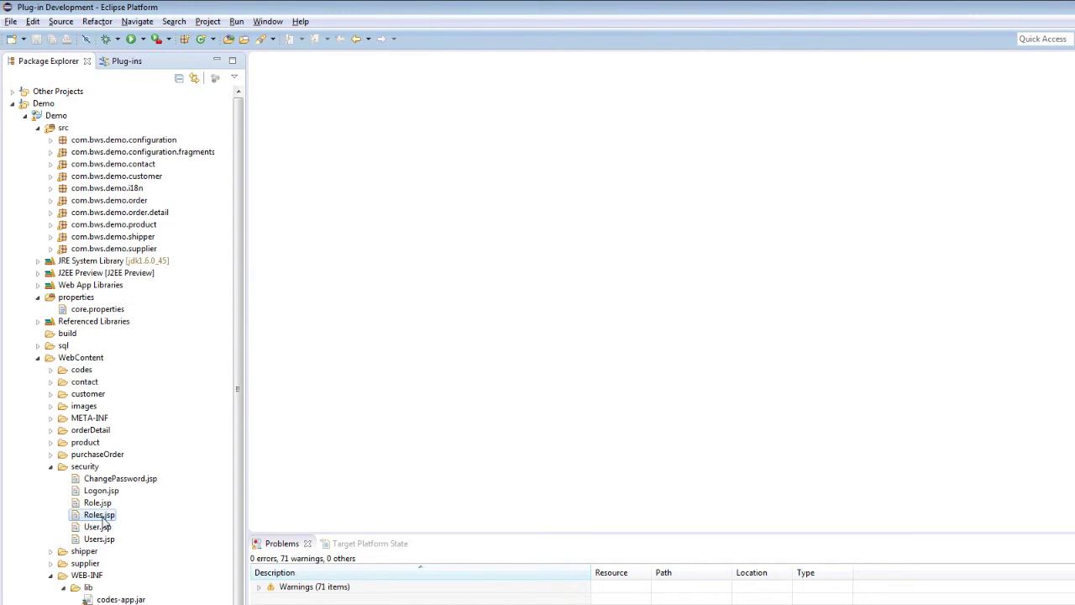
{"action": "left_click", "coordinate": [100, 502]}
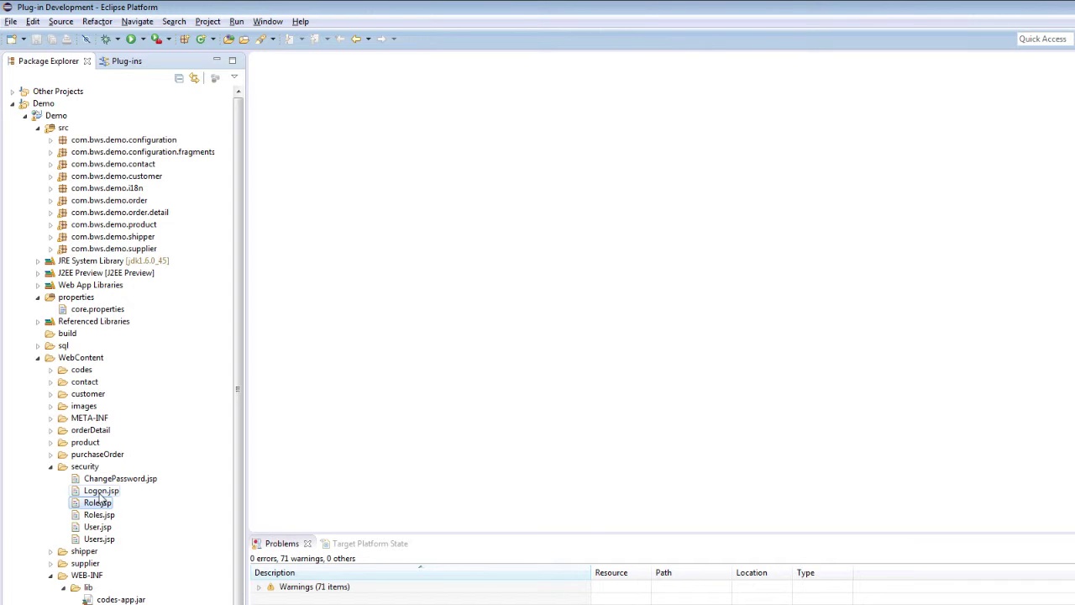
{"action": "left_click", "coordinate": [100, 491]}
{"action": "left_click", "coordinate": [102, 479]}
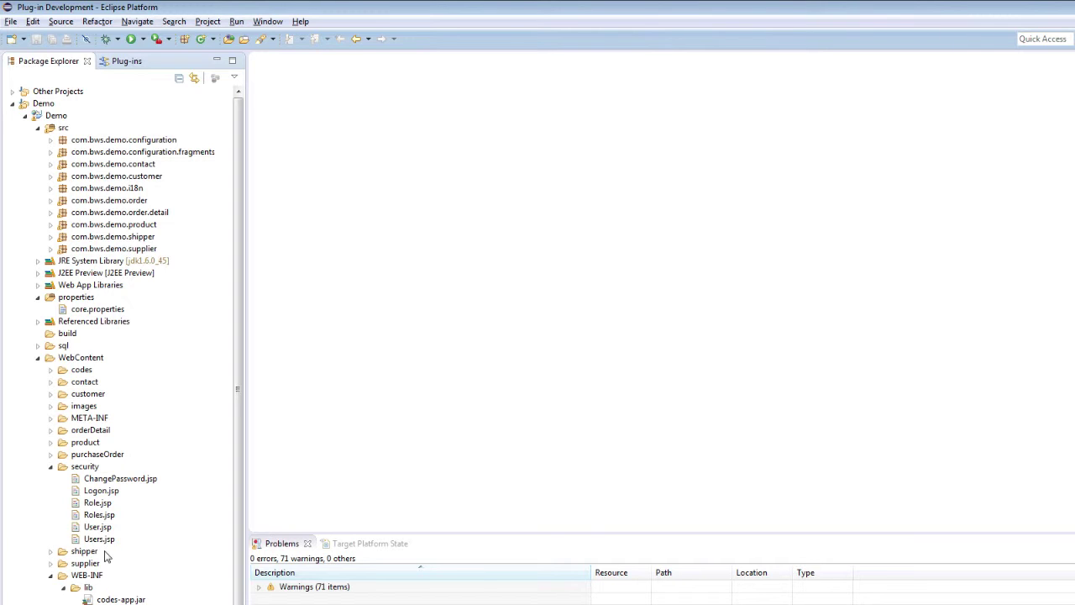
{"action": "left_click", "coordinate": [98, 309]}
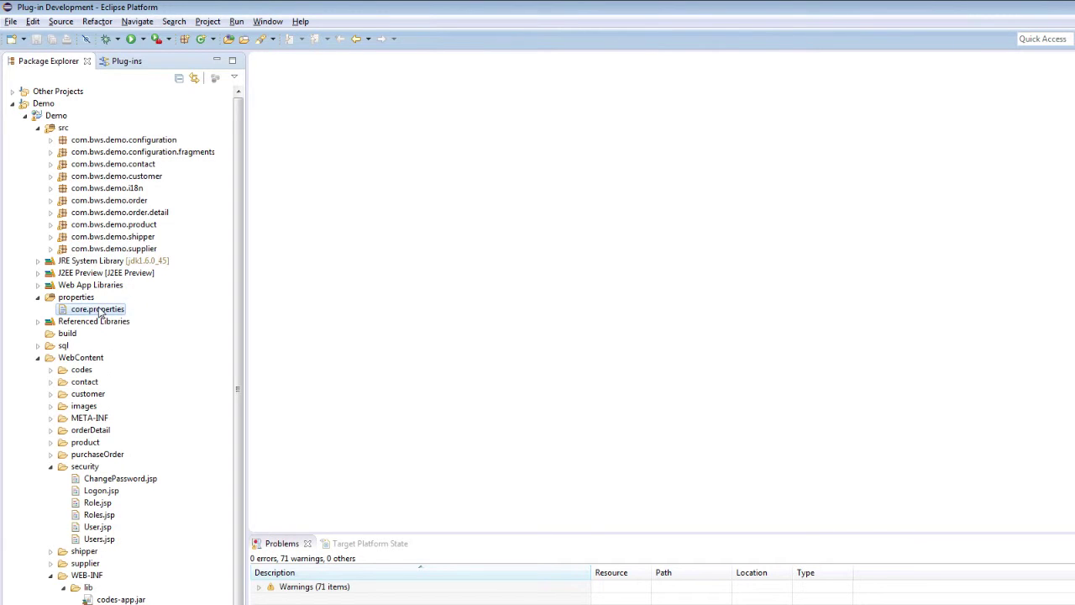
- Open core.properties, scroll to the security.manager.factory entry and select the word 'security'
{"action": "double_click", "coordinate": [97, 309]}
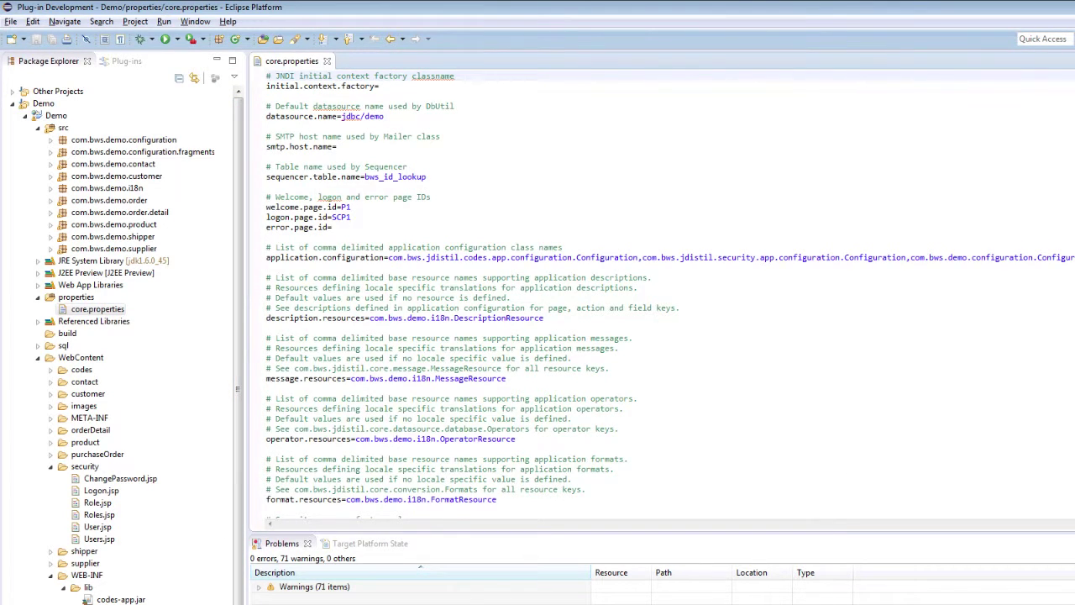
{"action": "scroll", "coordinate": [538, 381], "scroll_direction": "down", "scroll_amount": 5}
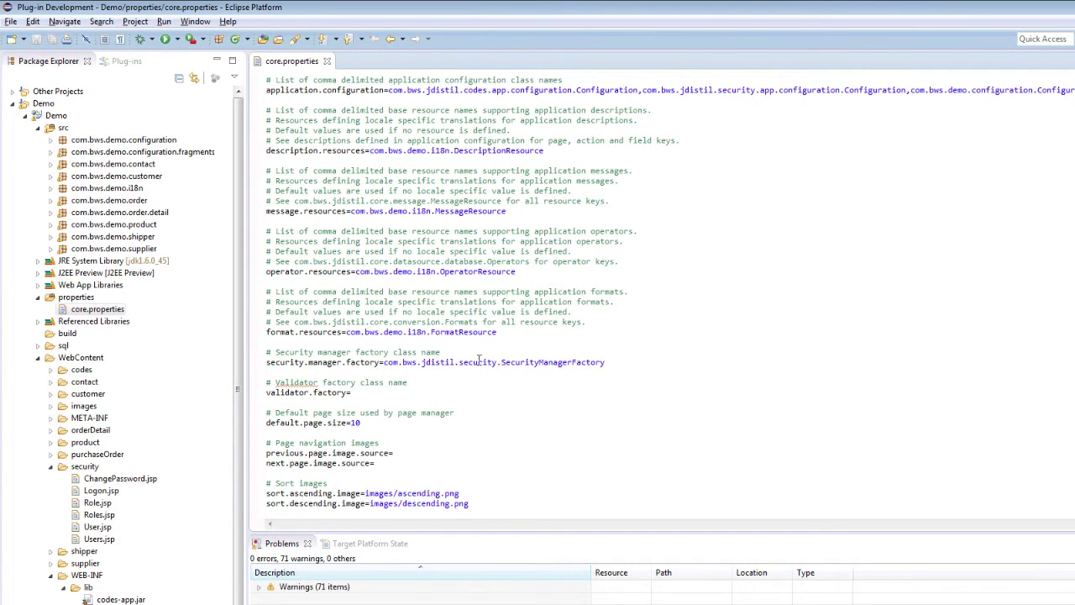
{"action": "double_click", "coordinate": [480, 361]}
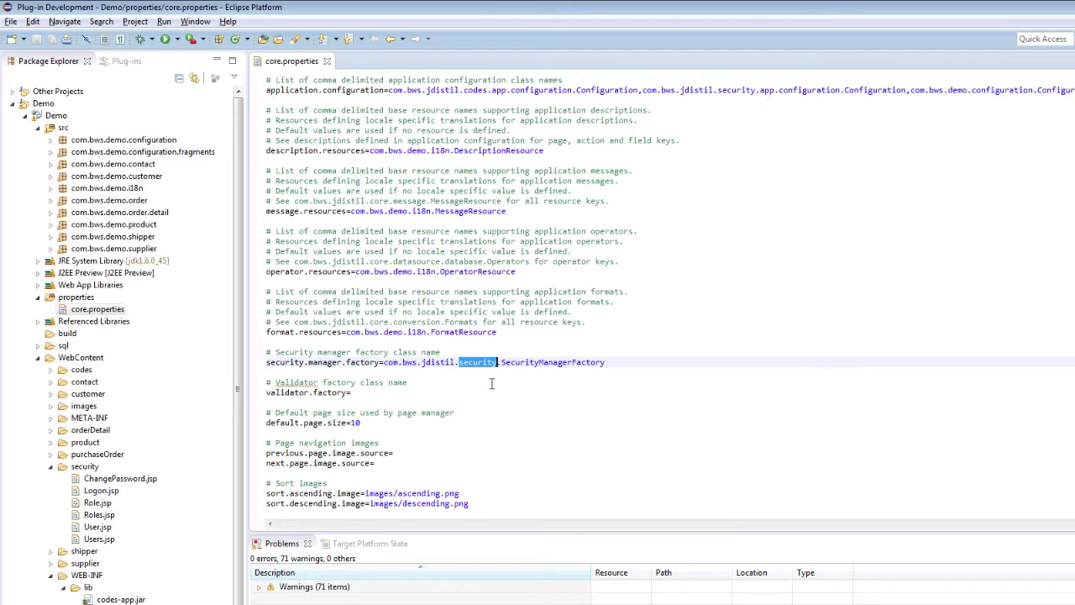
{"action": "double_click", "coordinate": [513, 363]}
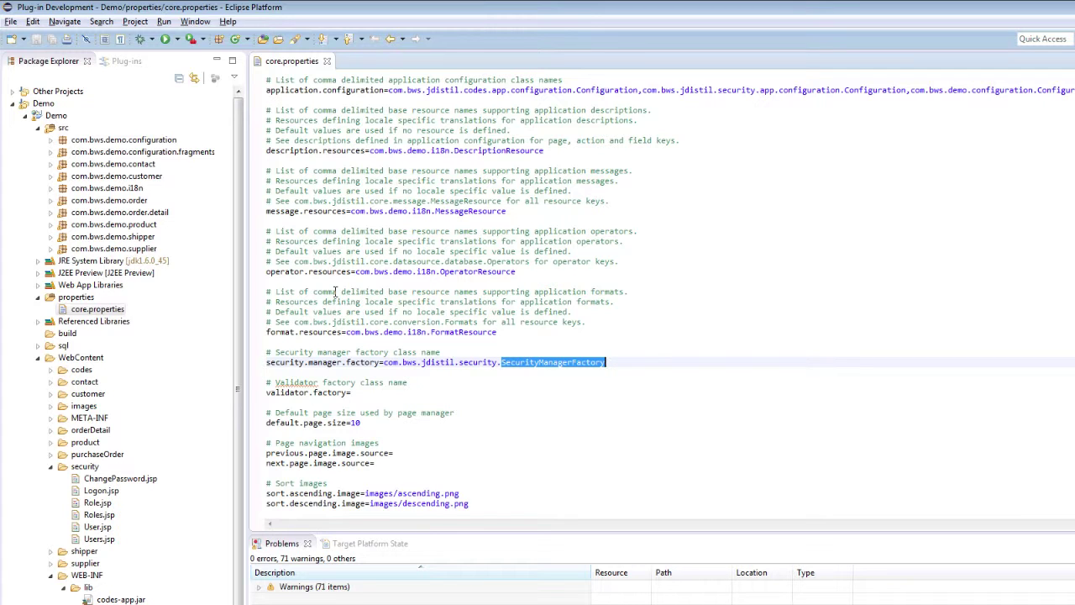
- Back in Chrome, reload Admin > Roles, select the page address, then log off
{"action": "key", "text": "alt+Tab"}
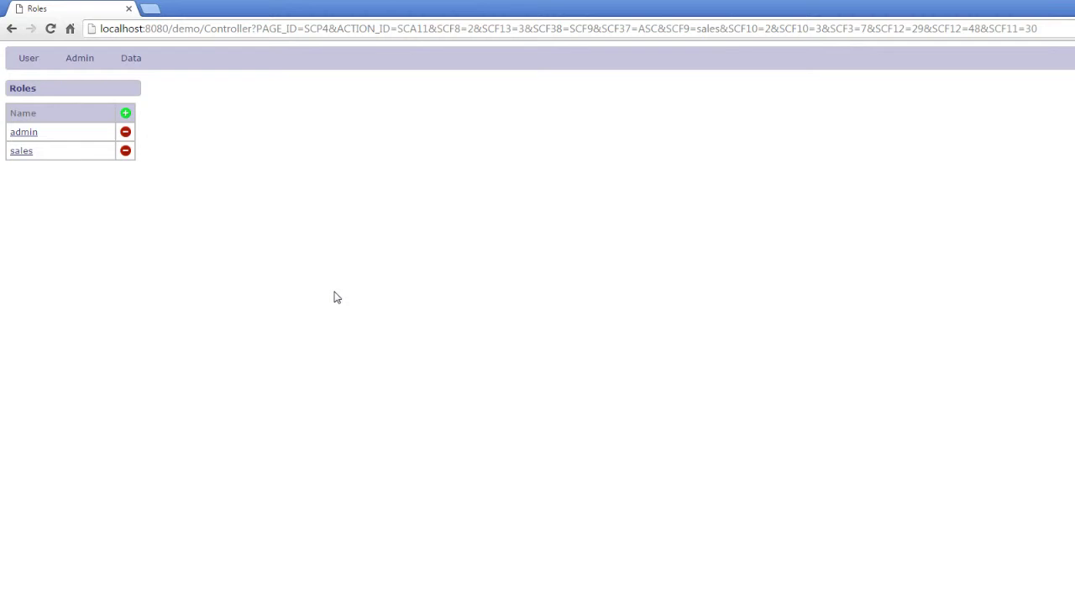
{"action": "mouse_move", "coordinate": [84, 67]}
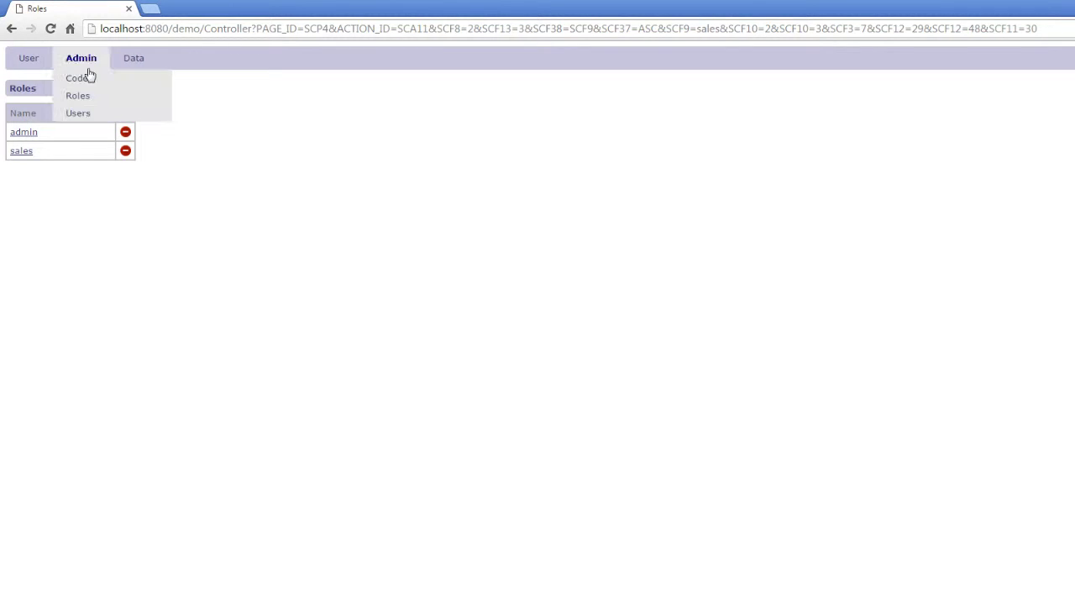
{"action": "left_click", "coordinate": [85, 95]}
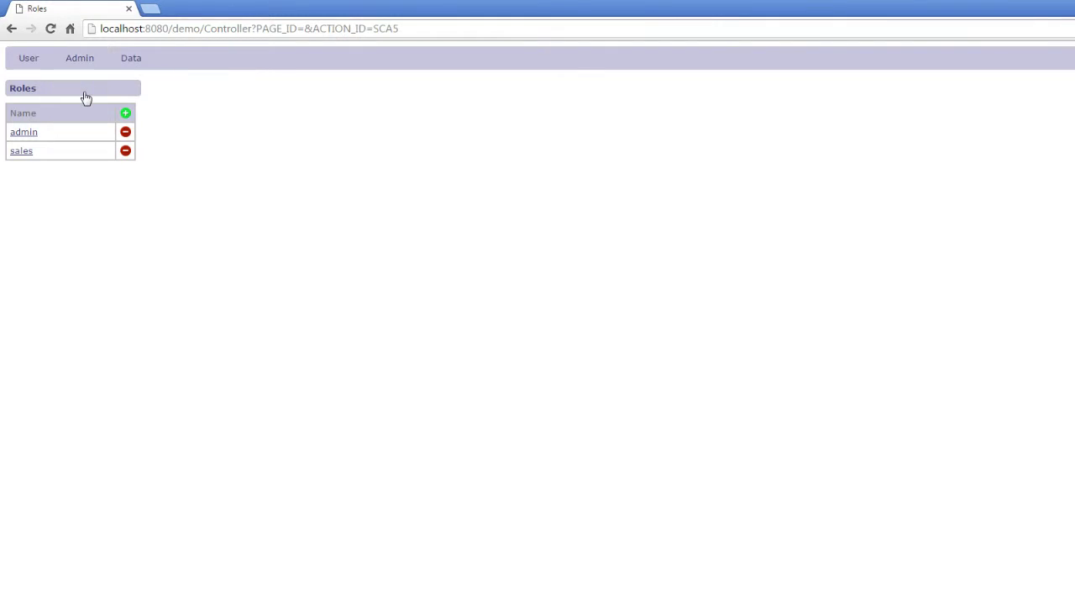
{"action": "left_click", "coordinate": [266, 31]}
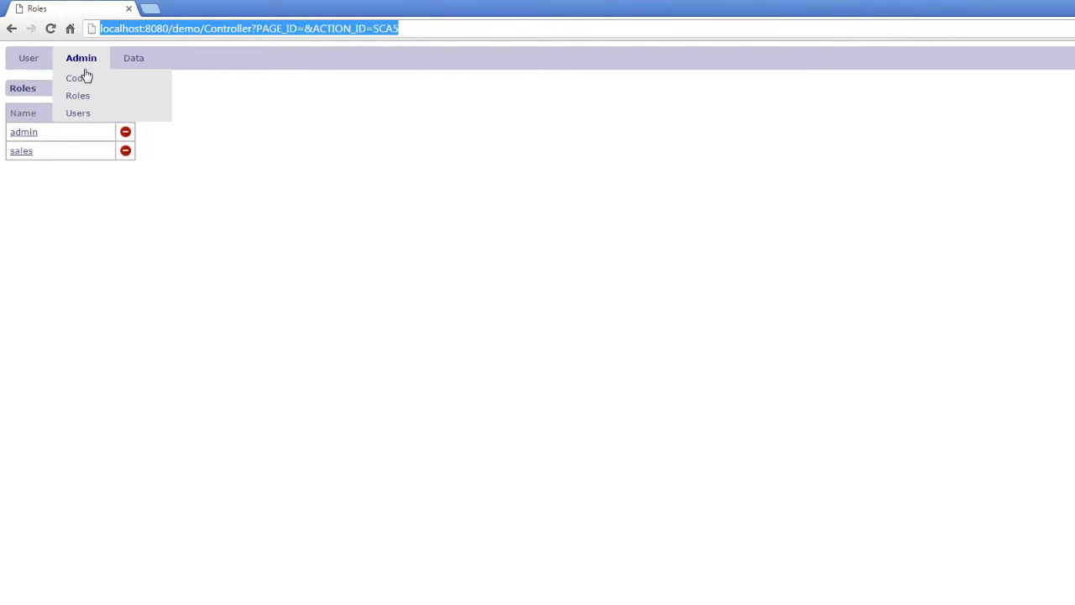
{"action": "mouse_move", "coordinate": [32, 65]}
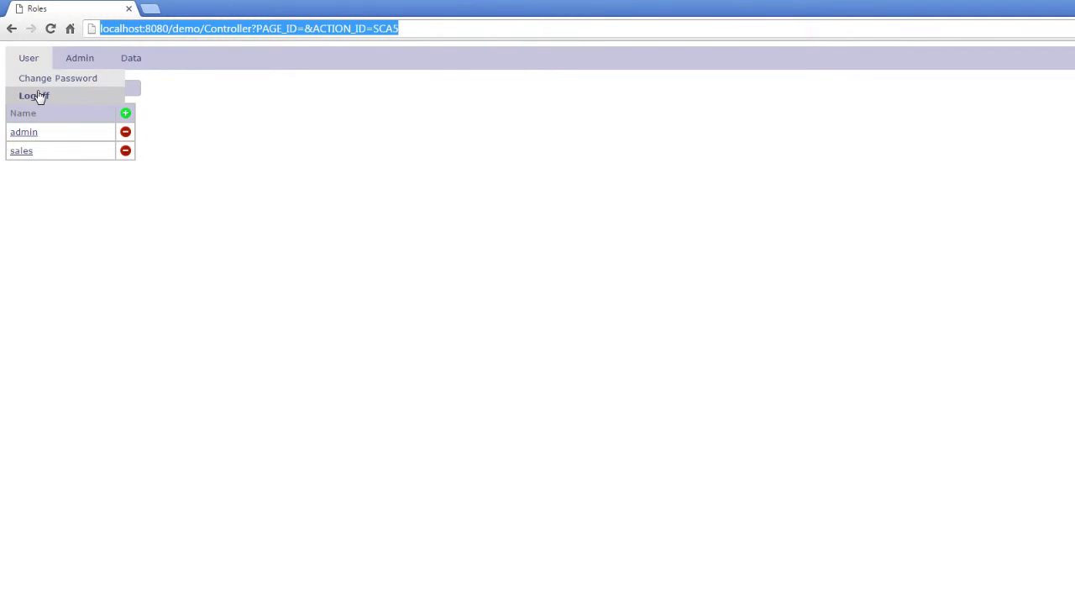
{"action": "left_click", "coordinate": [38, 96]}
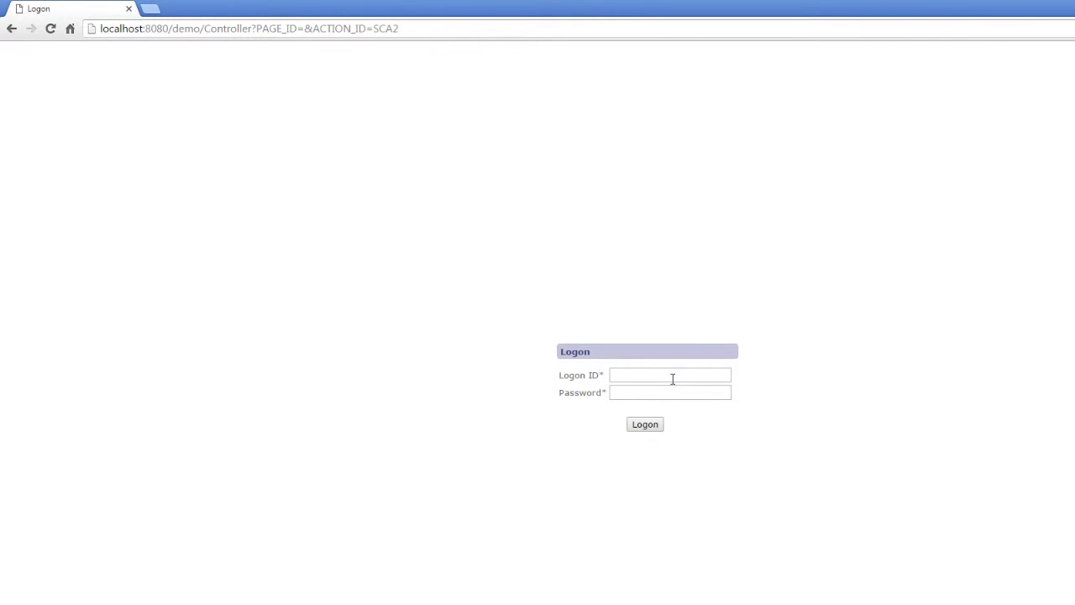
- Log on as the restricted user with that user's logon ID and password
{"action": "left_click", "coordinate": [672, 378]}
{"action": "type", "text": "jdoe"}
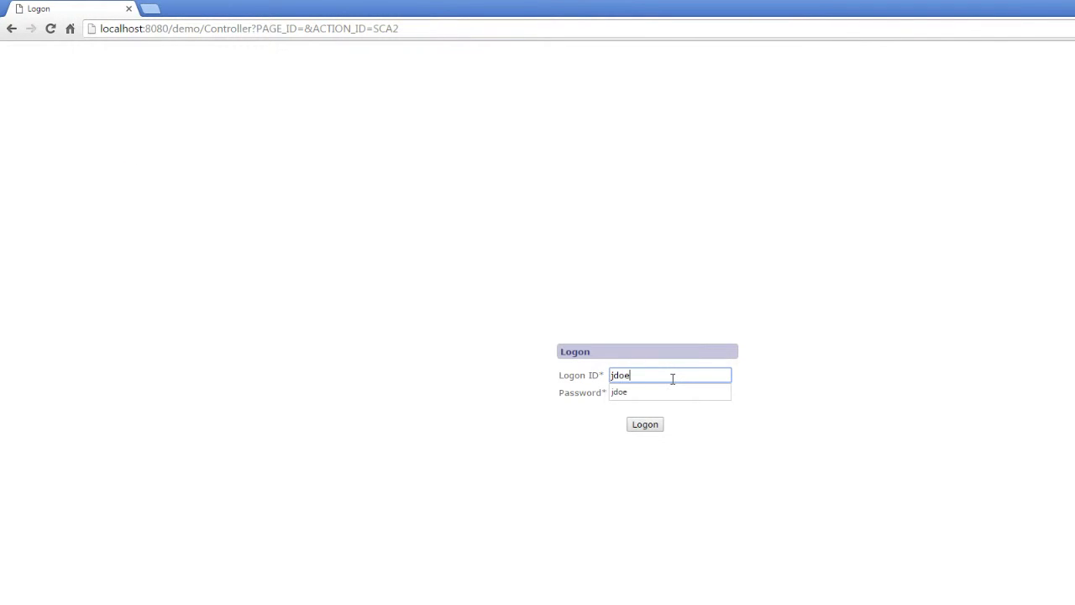
{"action": "key", "text": "Tab"}
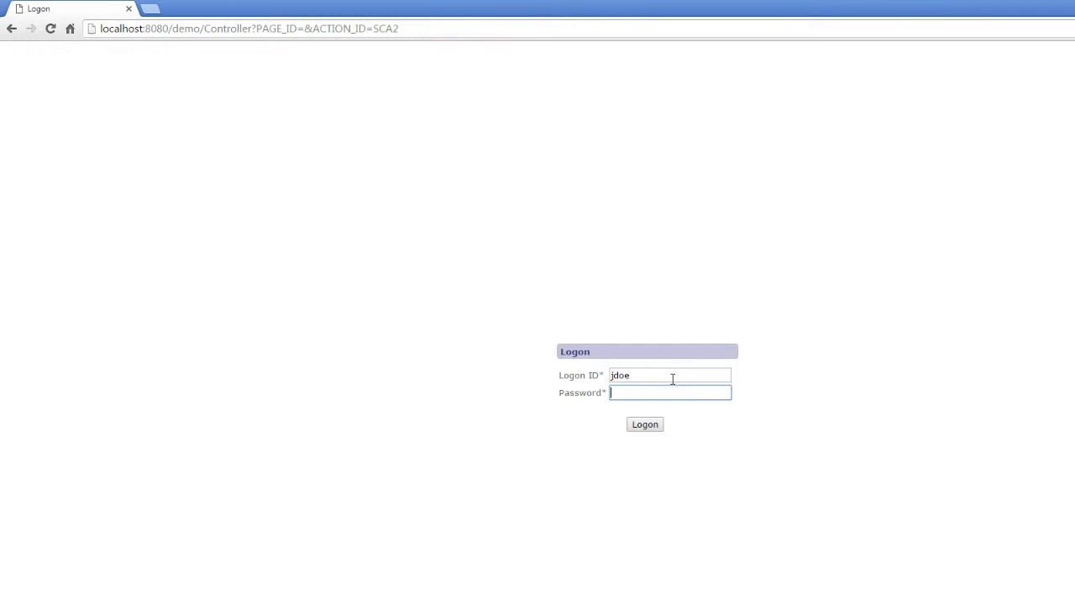
{"action": "type", "text": "password"}
{"action": "key", "text": "Return"}
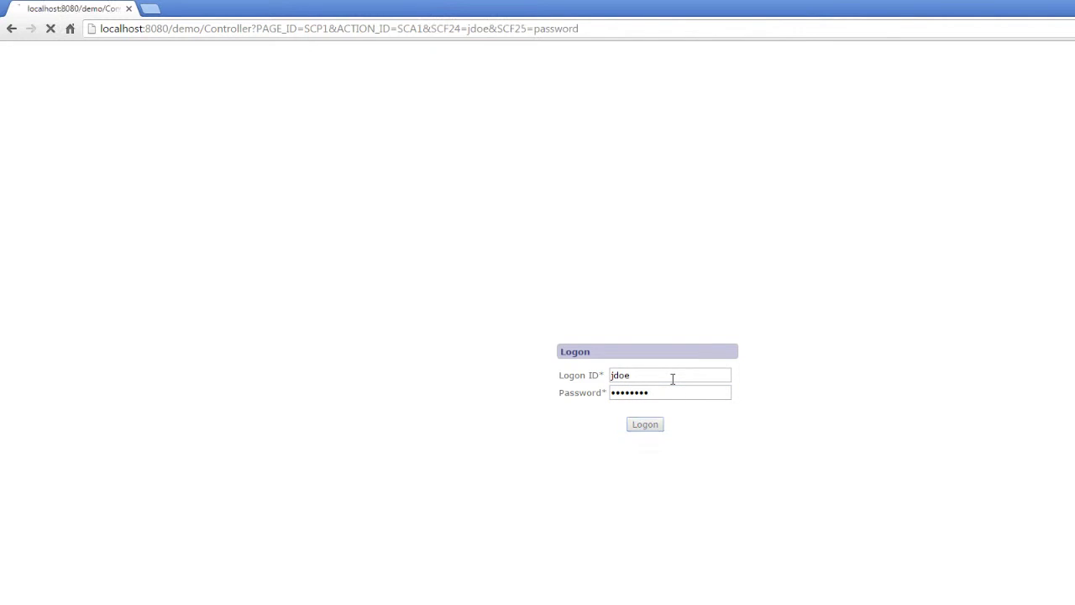
- Check the User, Admin and Data menu items, then open Data > Customers
{"action": "mouse_move", "coordinate": [37, 65]}
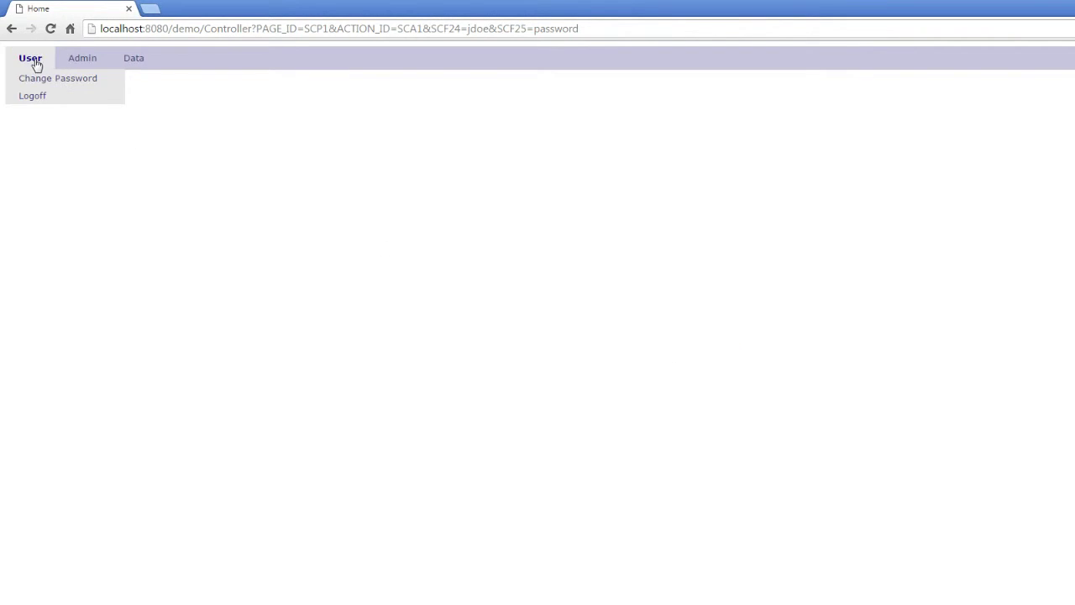
{"action": "mouse_move", "coordinate": [79, 58]}
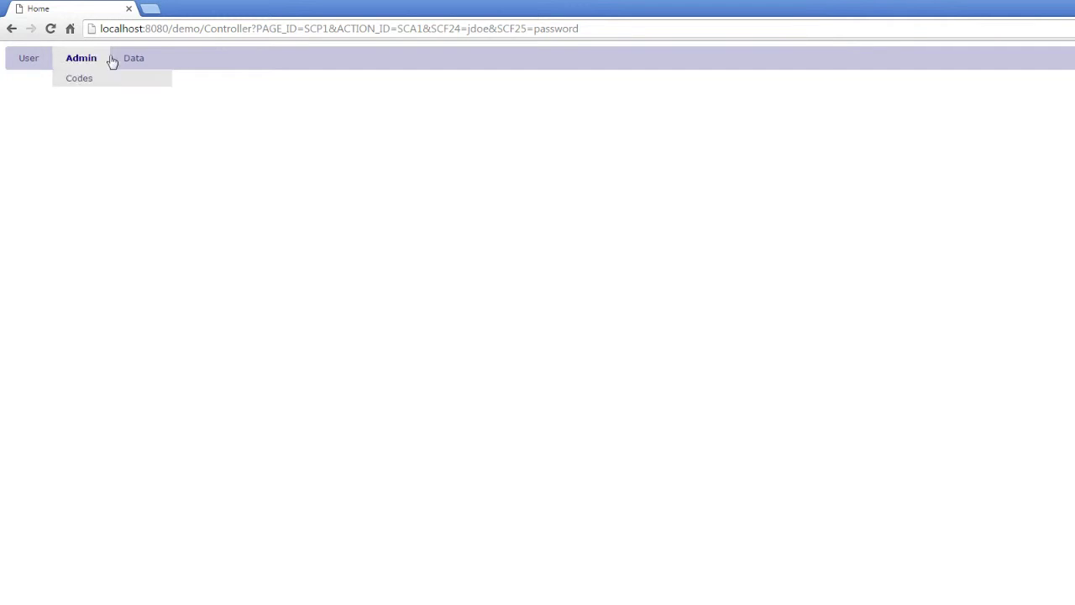
{"action": "mouse_move", "coordinate": [134, 65]}
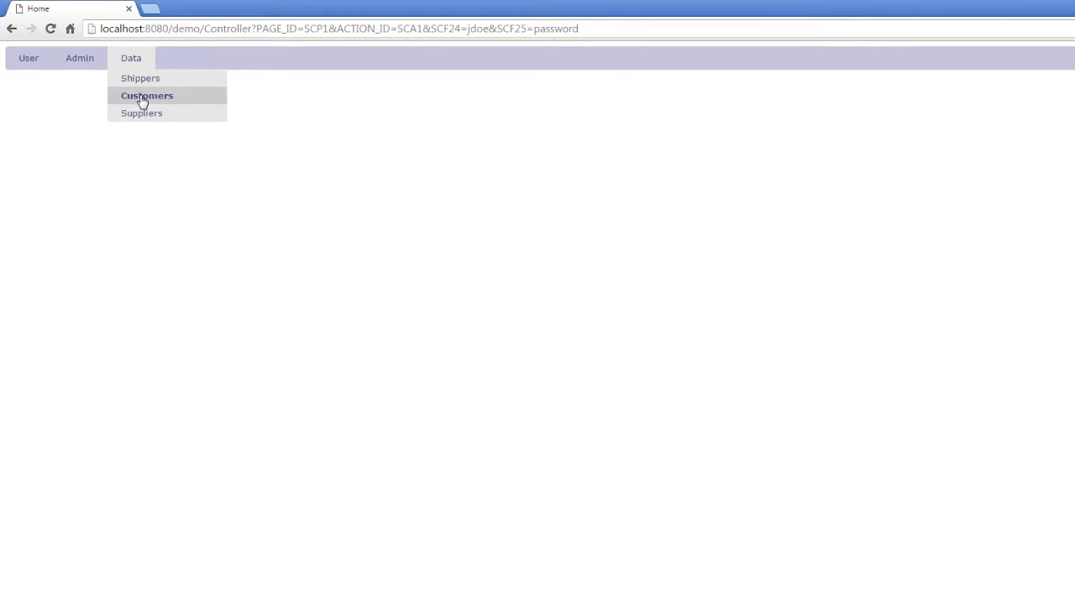
{"action": "left_click", "coordinate": [141, 96]}
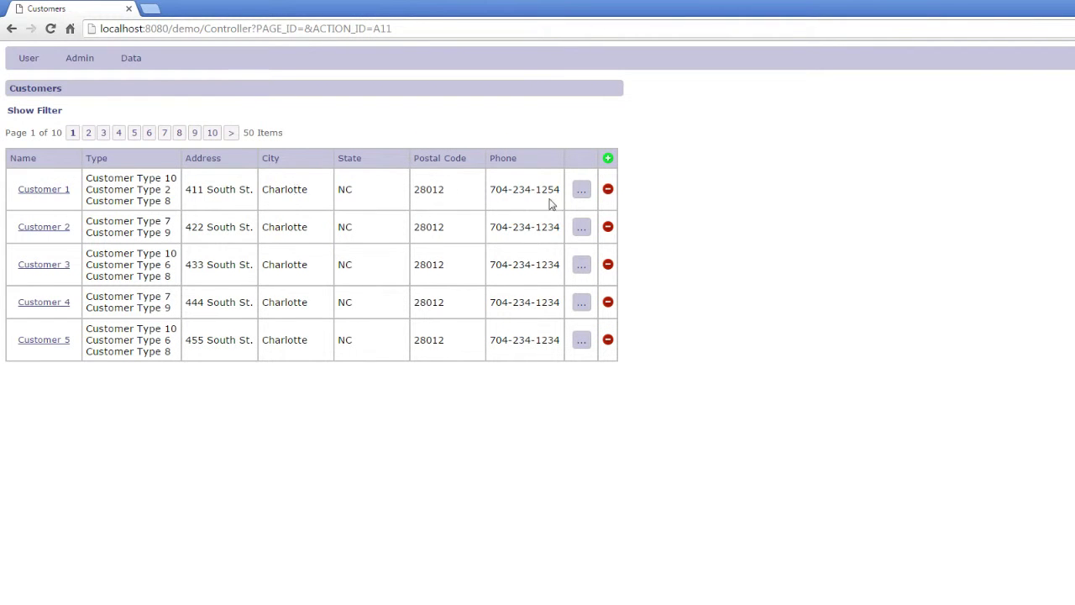
- Open Customer 1's purchase orders and view the 01/01/2015 order without saving
{"action": "left_click", "coordinate": [580, 191]}
{"action": "left_click", "coordinate": [585, 210]}
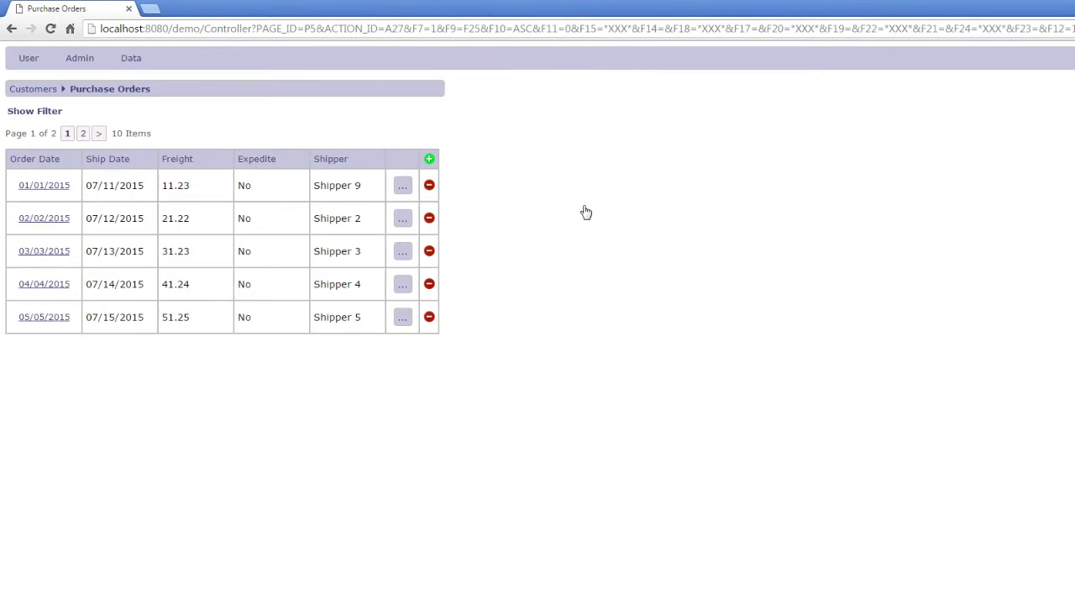
{"action": "left_click", "coordinate": [45, 185]}
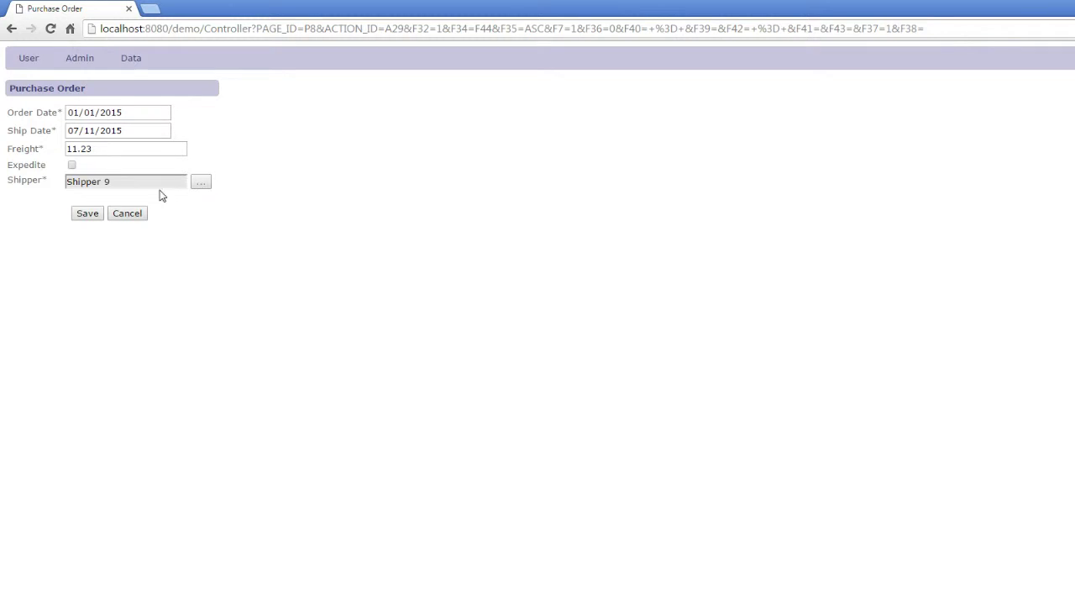
{"action": "left_click", "coordinate": [138, 216]}
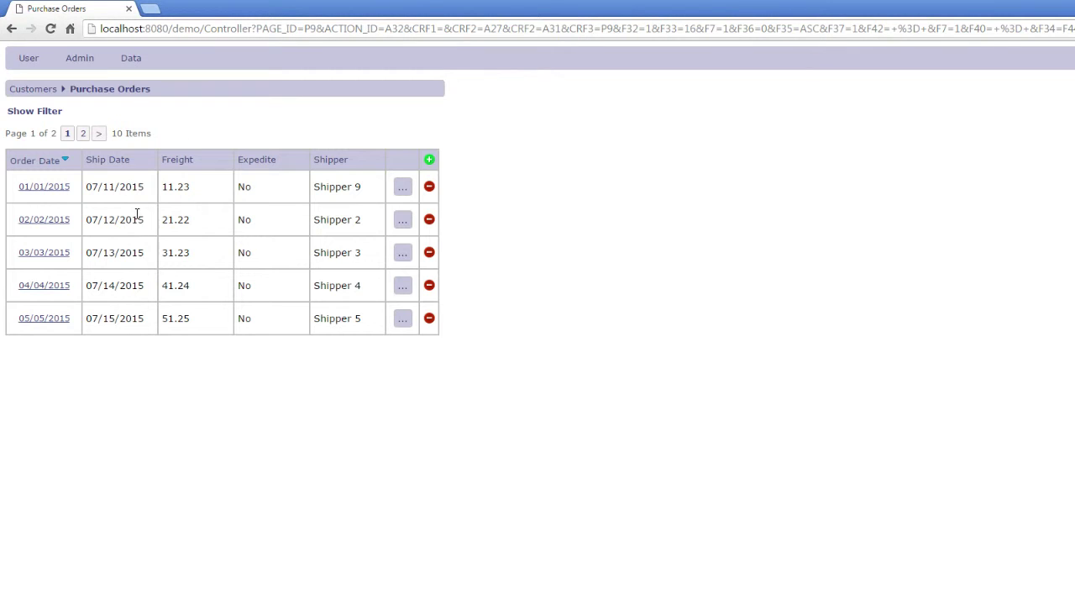
- Open that order's details, inspect the quantity 1 line's masked Shipping value, and cancel
{"action": "left_click", "coordinate": [400, 189]}
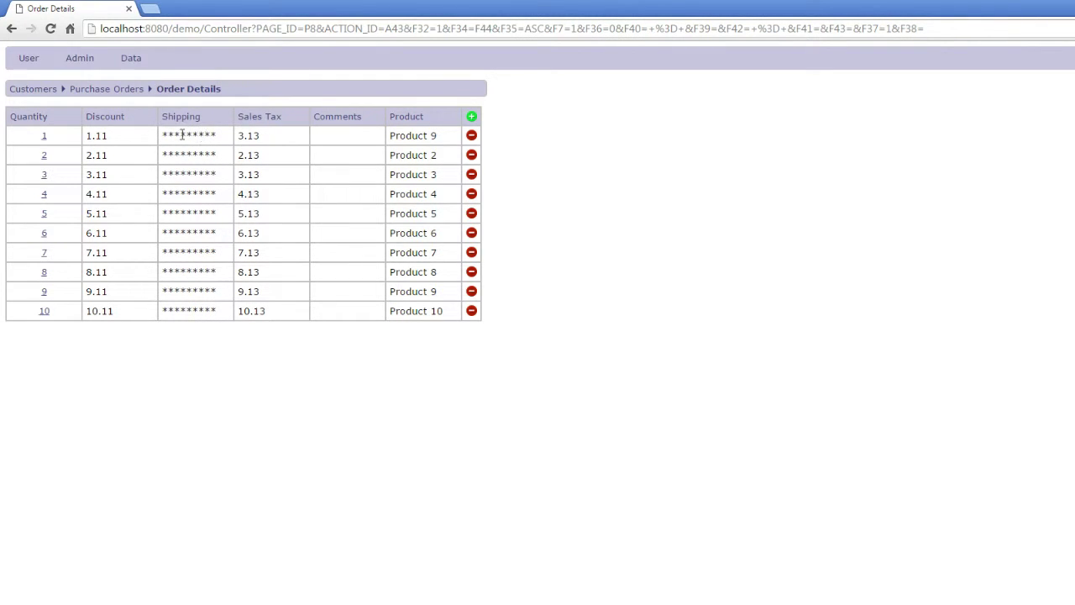
{"action": "left_click", "coordinate": [45, 139]}
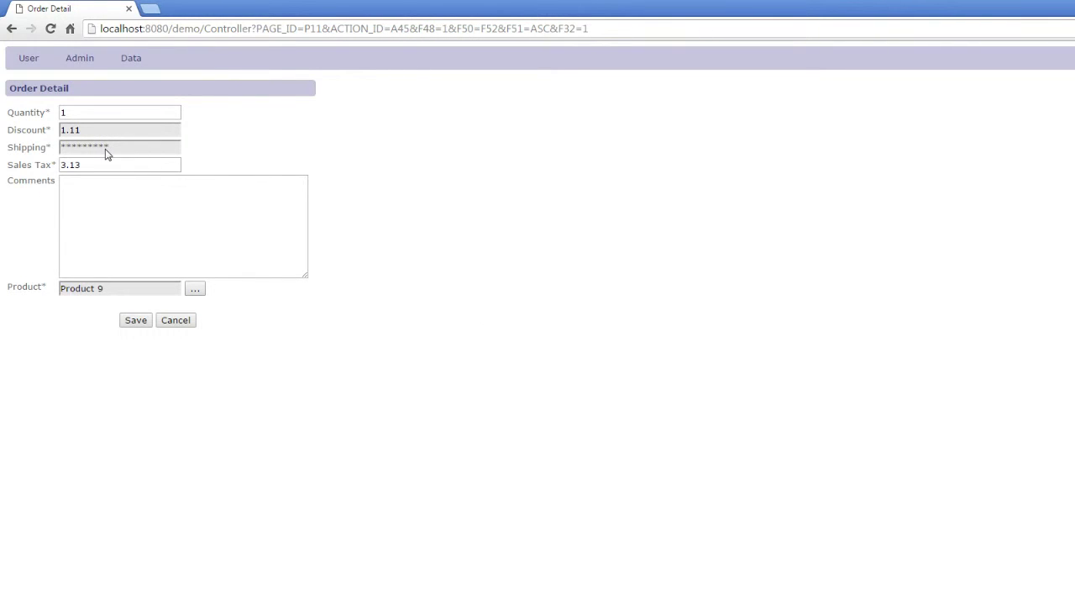
{"action": "left_click_drag", "start_coordinate": [103, 149], "coordinate": [106, 149]}
{"action": "left_click", "coordinate": [183, 323]}
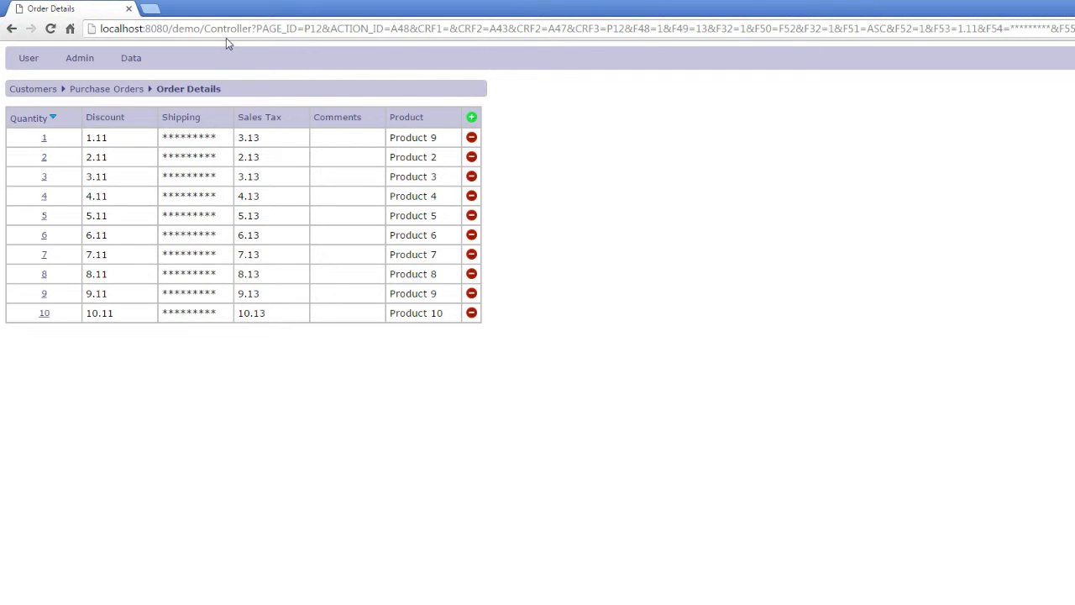
{"action": "mouse_move", "coordinate": [79, 62]}
{"action": "left_click", "coordinate": [165, 30]}
{"action": "key", "text": "ctrl+v"}
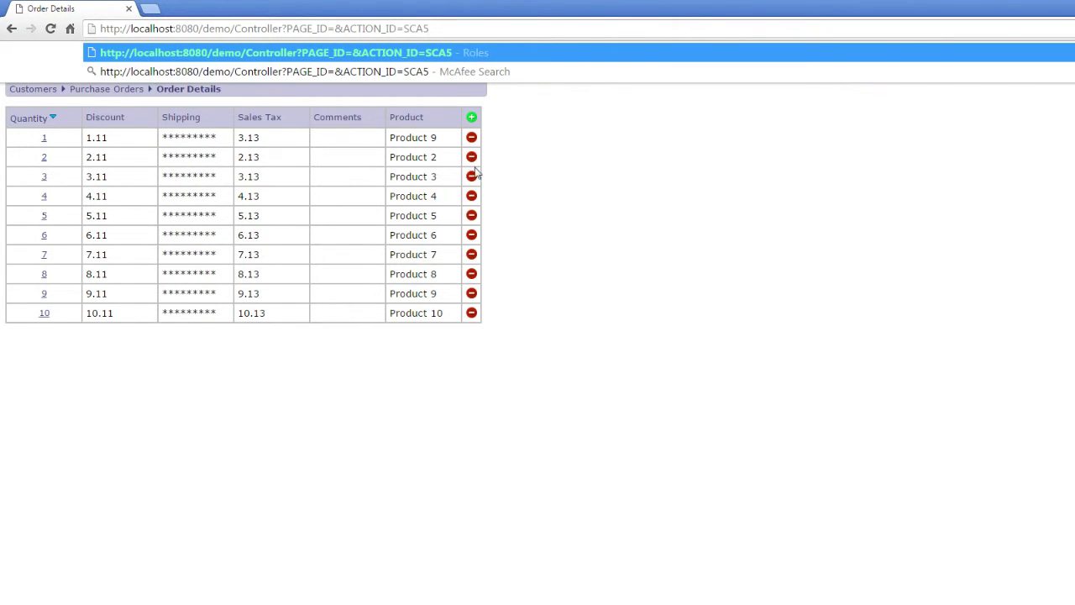
{"action": "key", "text": "Return"}
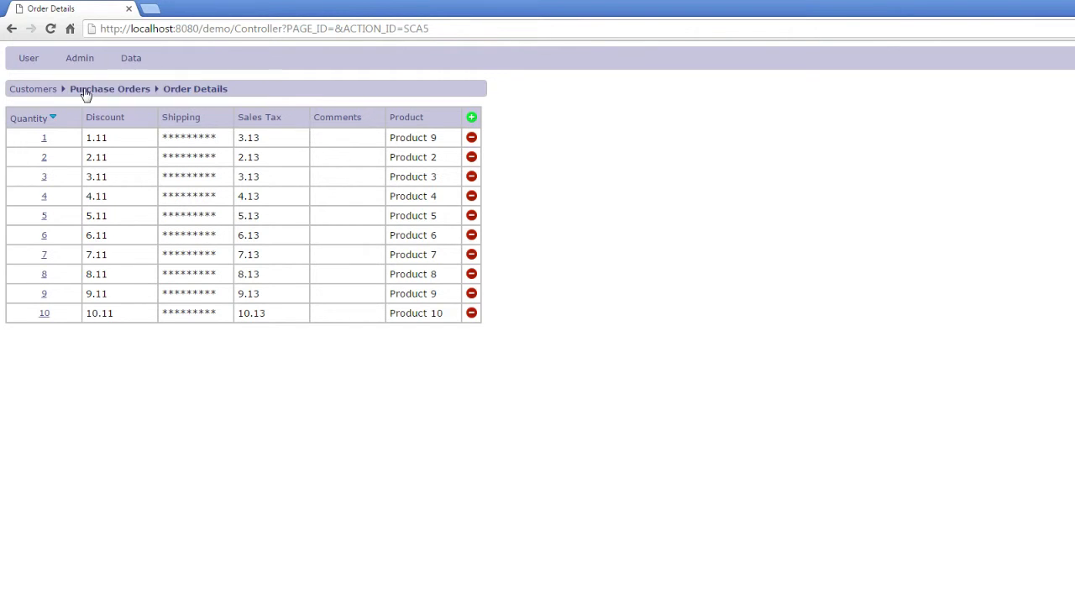
{"action": "left_click", "coordinate": [43, 140]}
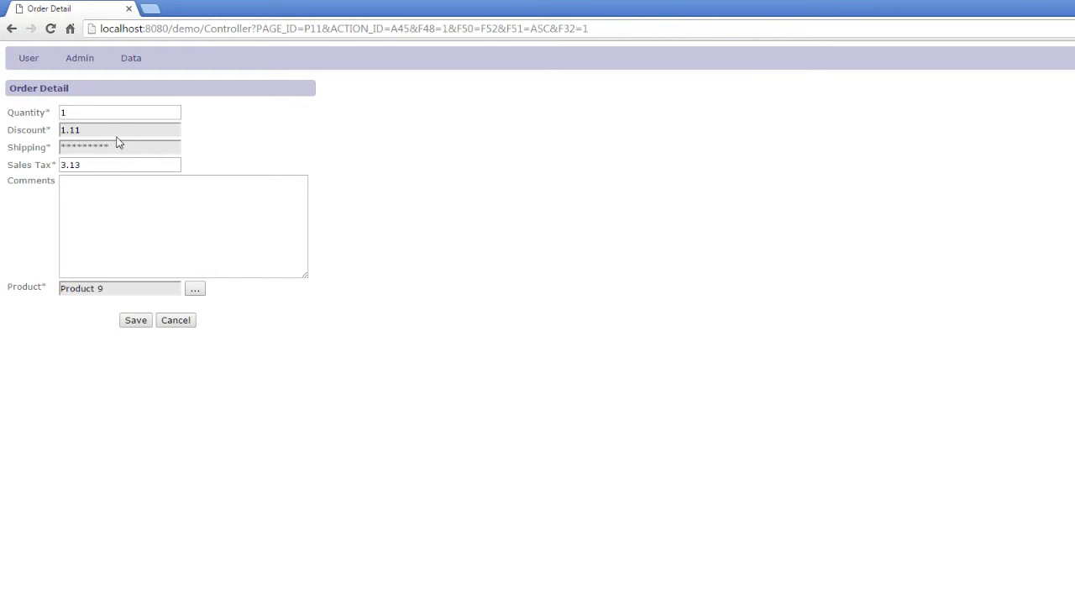
{"action": "left_click", "coordinate": [136, 321]}
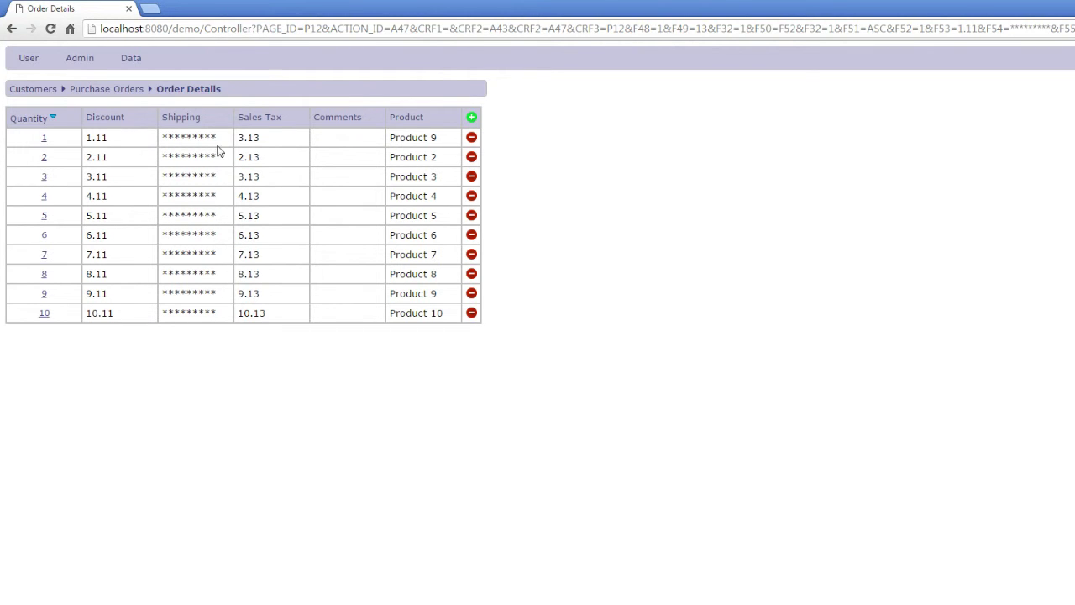
{"action": "left_click", "coordinate": [259, 29]}
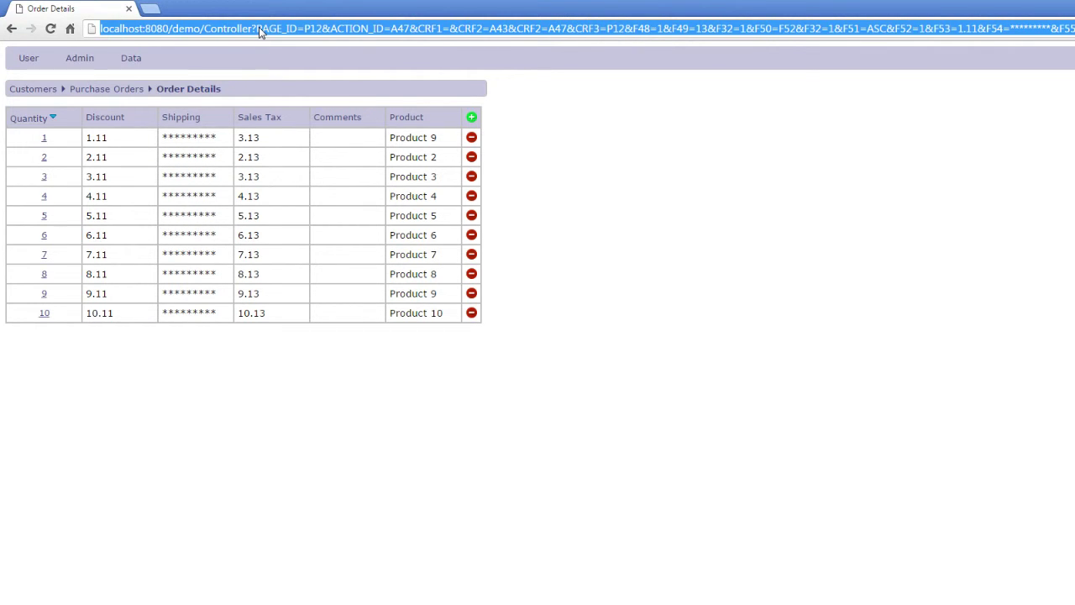
{"action": "type", "text": "http://localhost:8080/demo/Controller?PAGE_ID=&ACTION_ID=SCA5"}
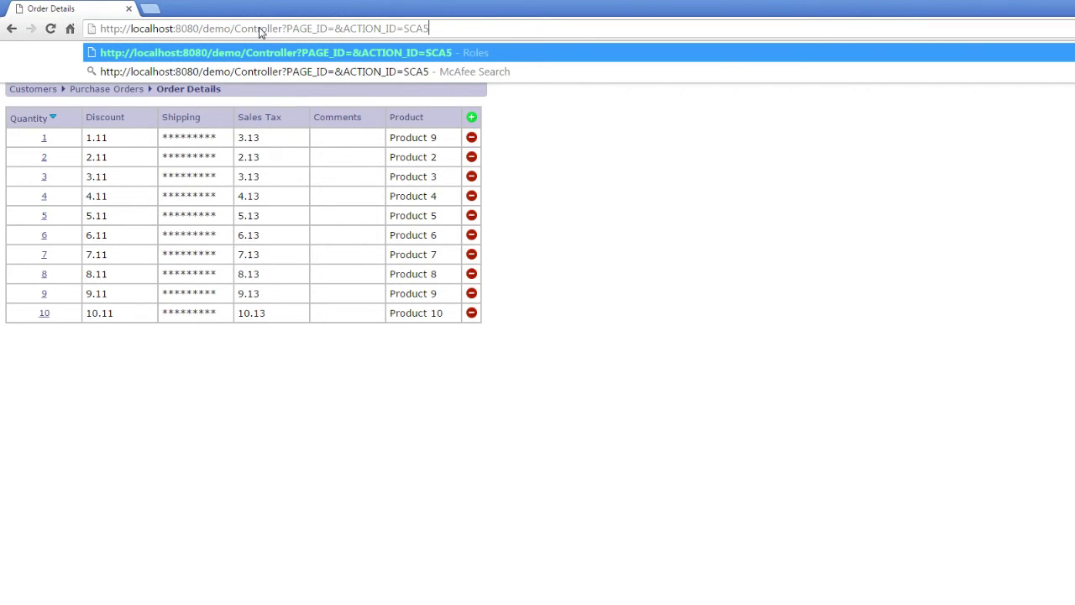
{"action": "key", "text": "Return"}
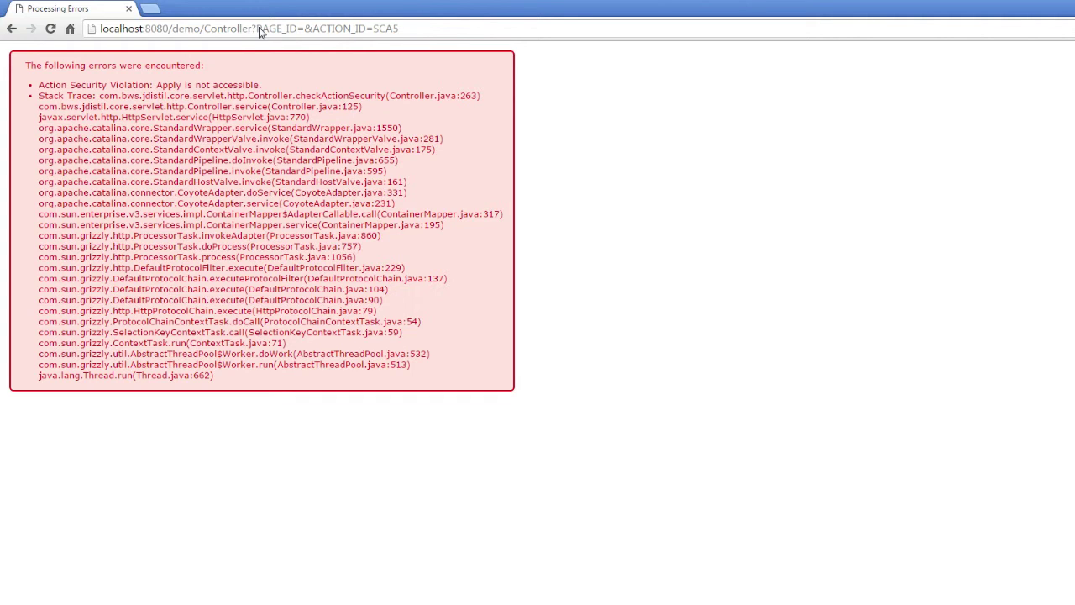
{"action": "left_click", "coordinate": [11, 29]}
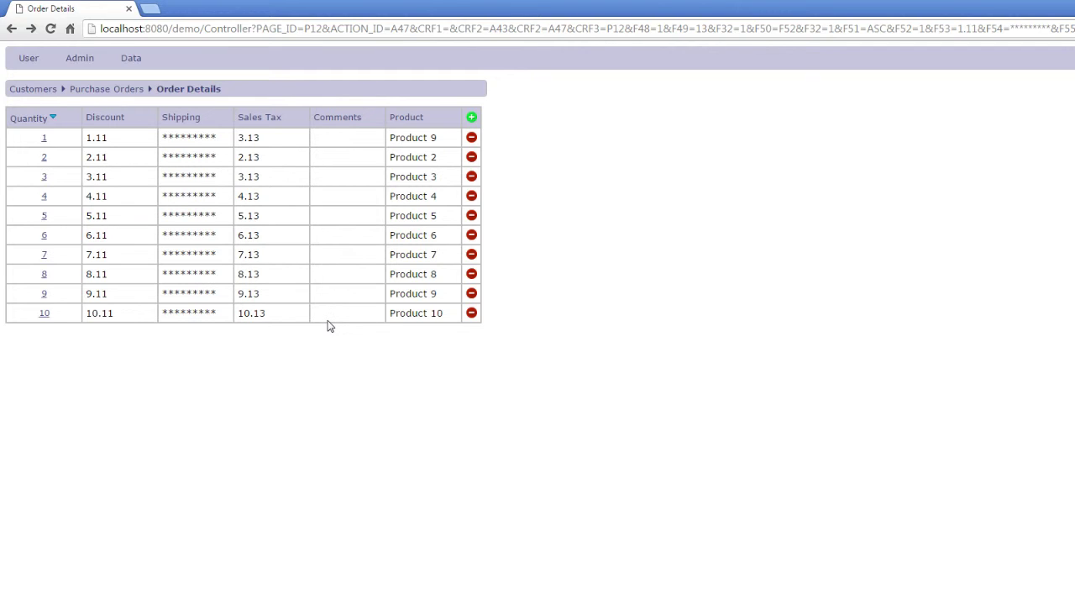
- Log off and log back on with the administrator's logon ID and password
{"action": "mouse_move", "coordinate": [81, 67]}
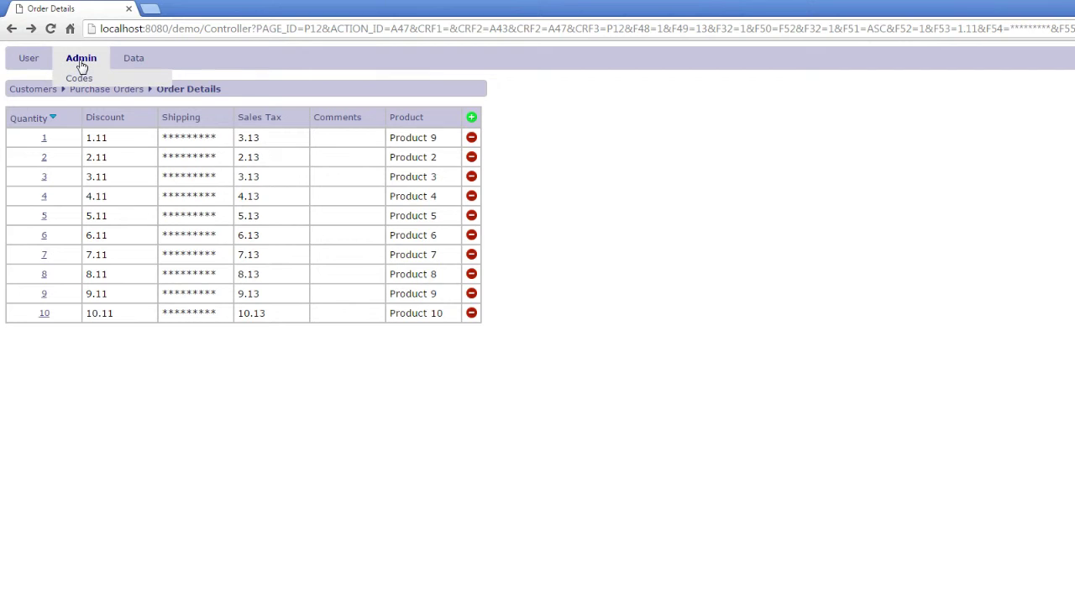
{"action": "mouse_move", "coordinate": [29, 62]}
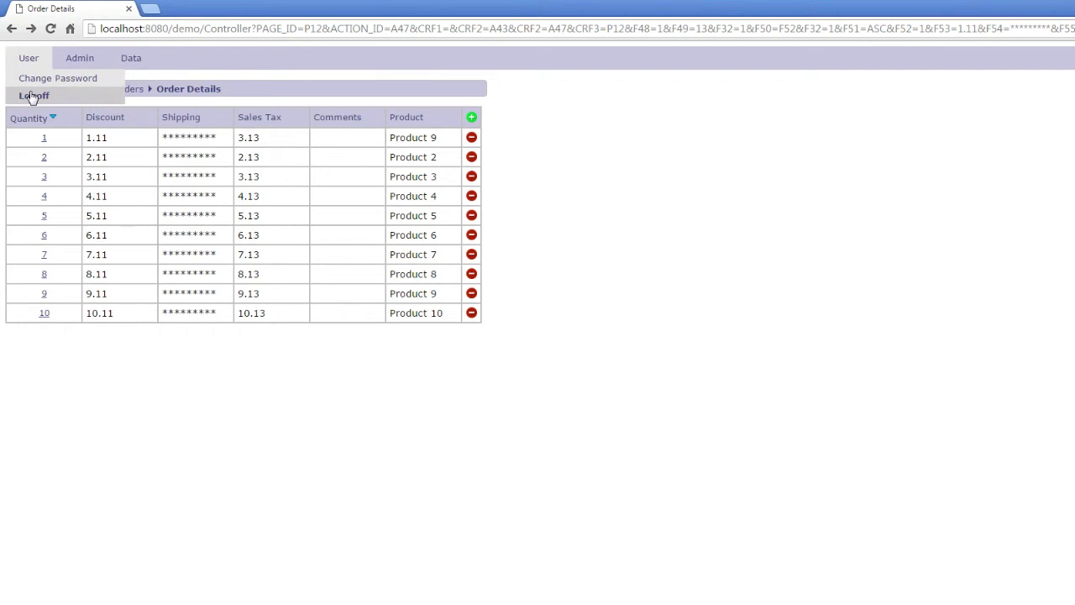
{"action": "left_click", "coordinate": [30, 94]}
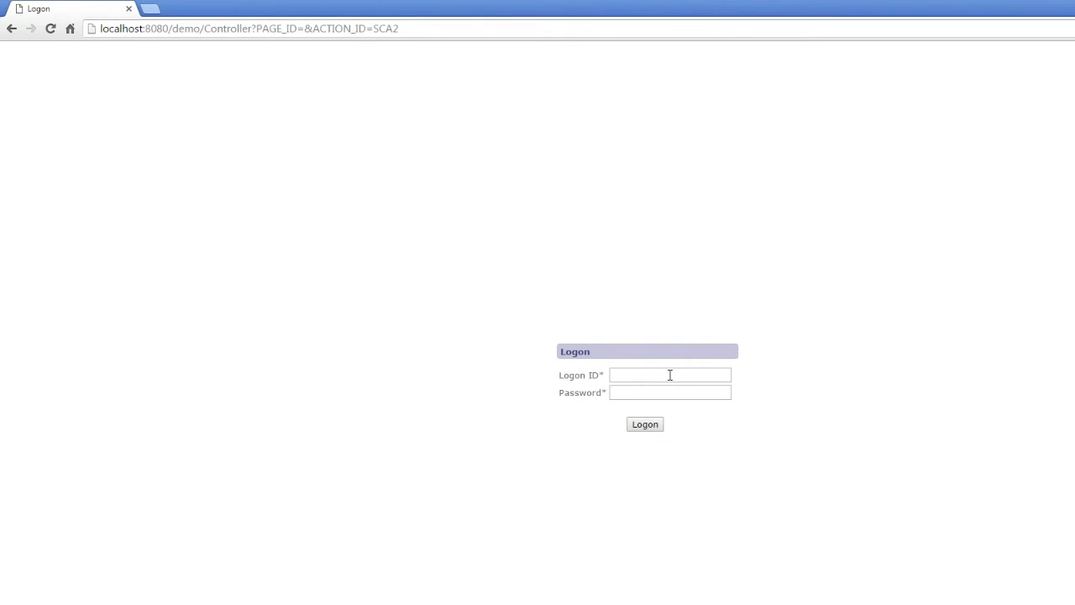
{"action": "left_click", "coordinate": [669, 374]}
{"action": "type", "text": "admin"}
{"action": "key", "text": "Tab"}
{"action": "type", "text": "password"}
{"action": "key", "text": "Return"}
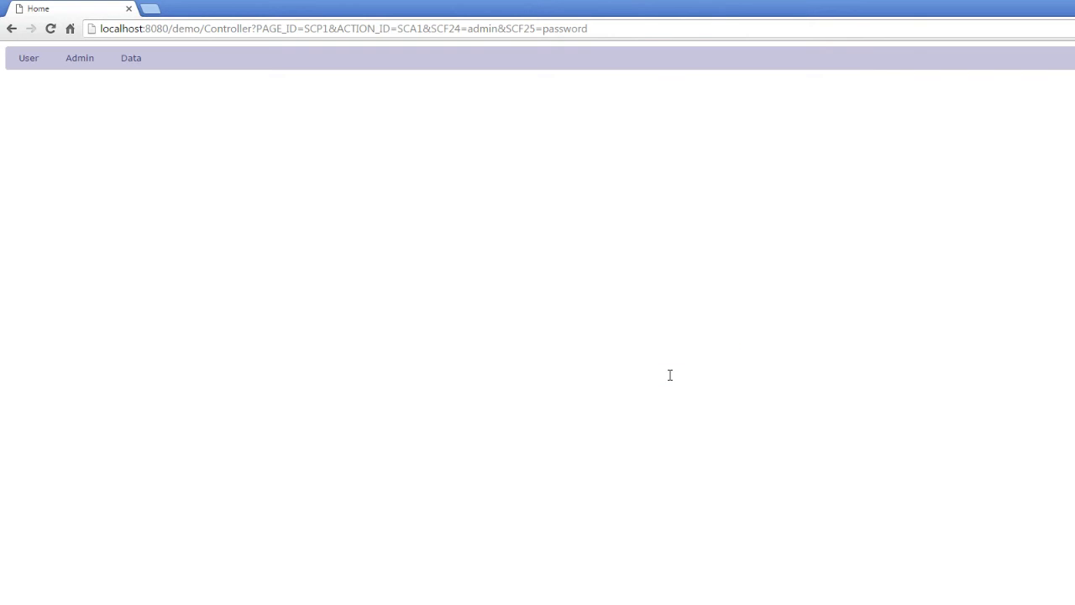
- Visit Change Password, then the Admin Users page, ending on Admin > Roles
{"action": "mouse_move", "coordinate": [31, 55]}
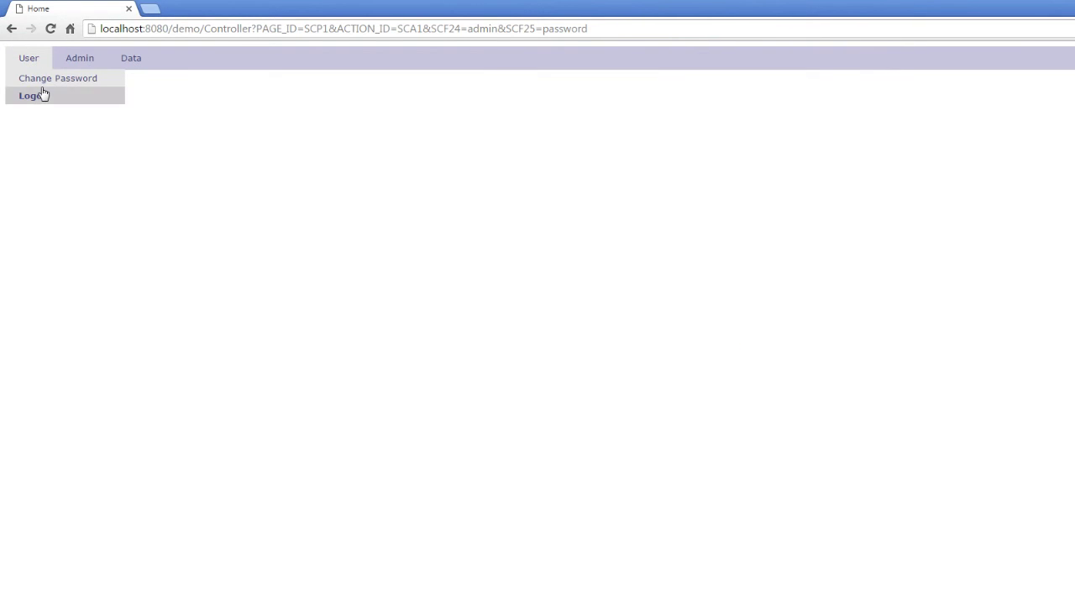
{"action": "left_click", "coordinate": [40, 78]}
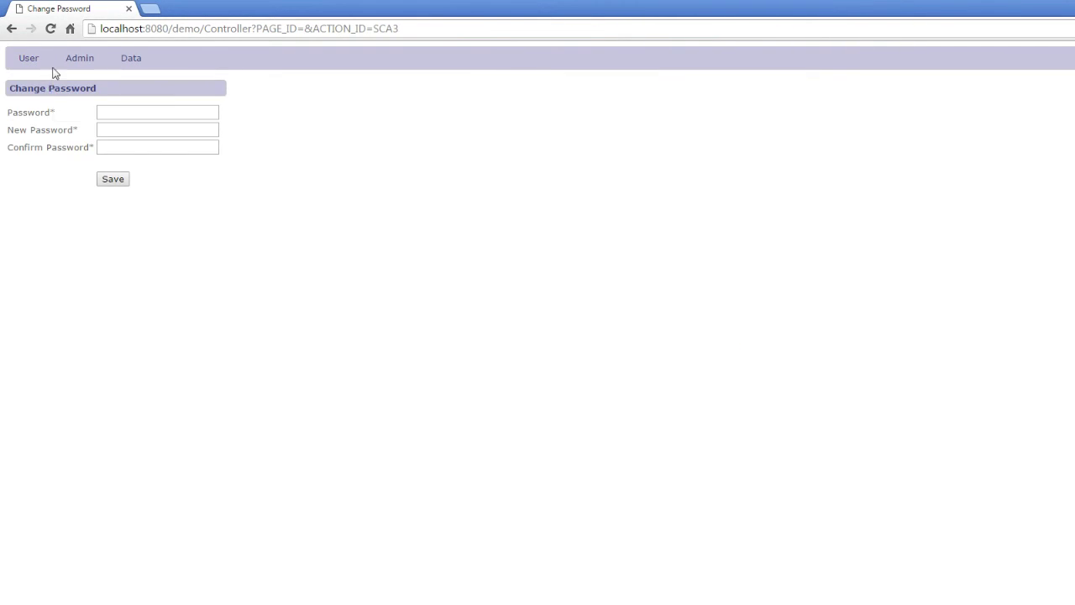
{"action": "mouse_move", "coordinate": [79, 62]}
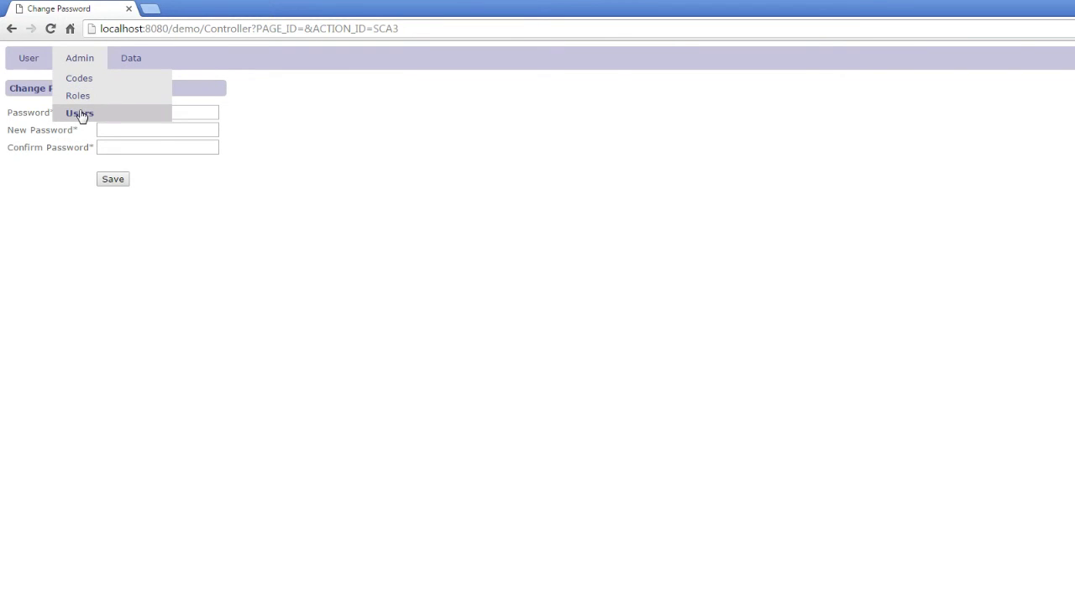
{"action": "left_click", "coordinate": [81, 115]}
{"action": "left_click", "coordinate": [79, 97]}
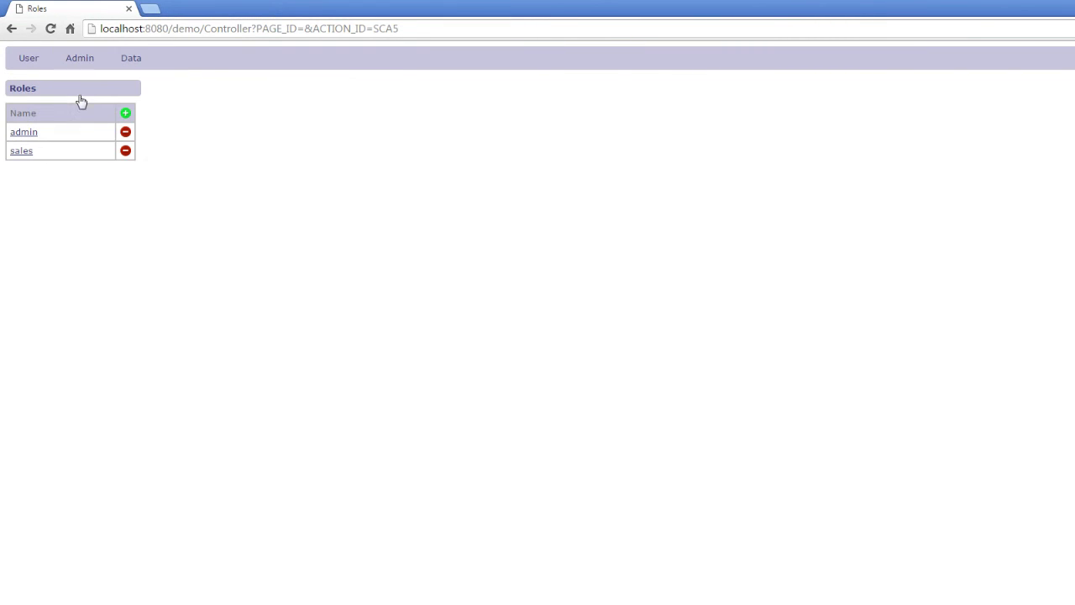